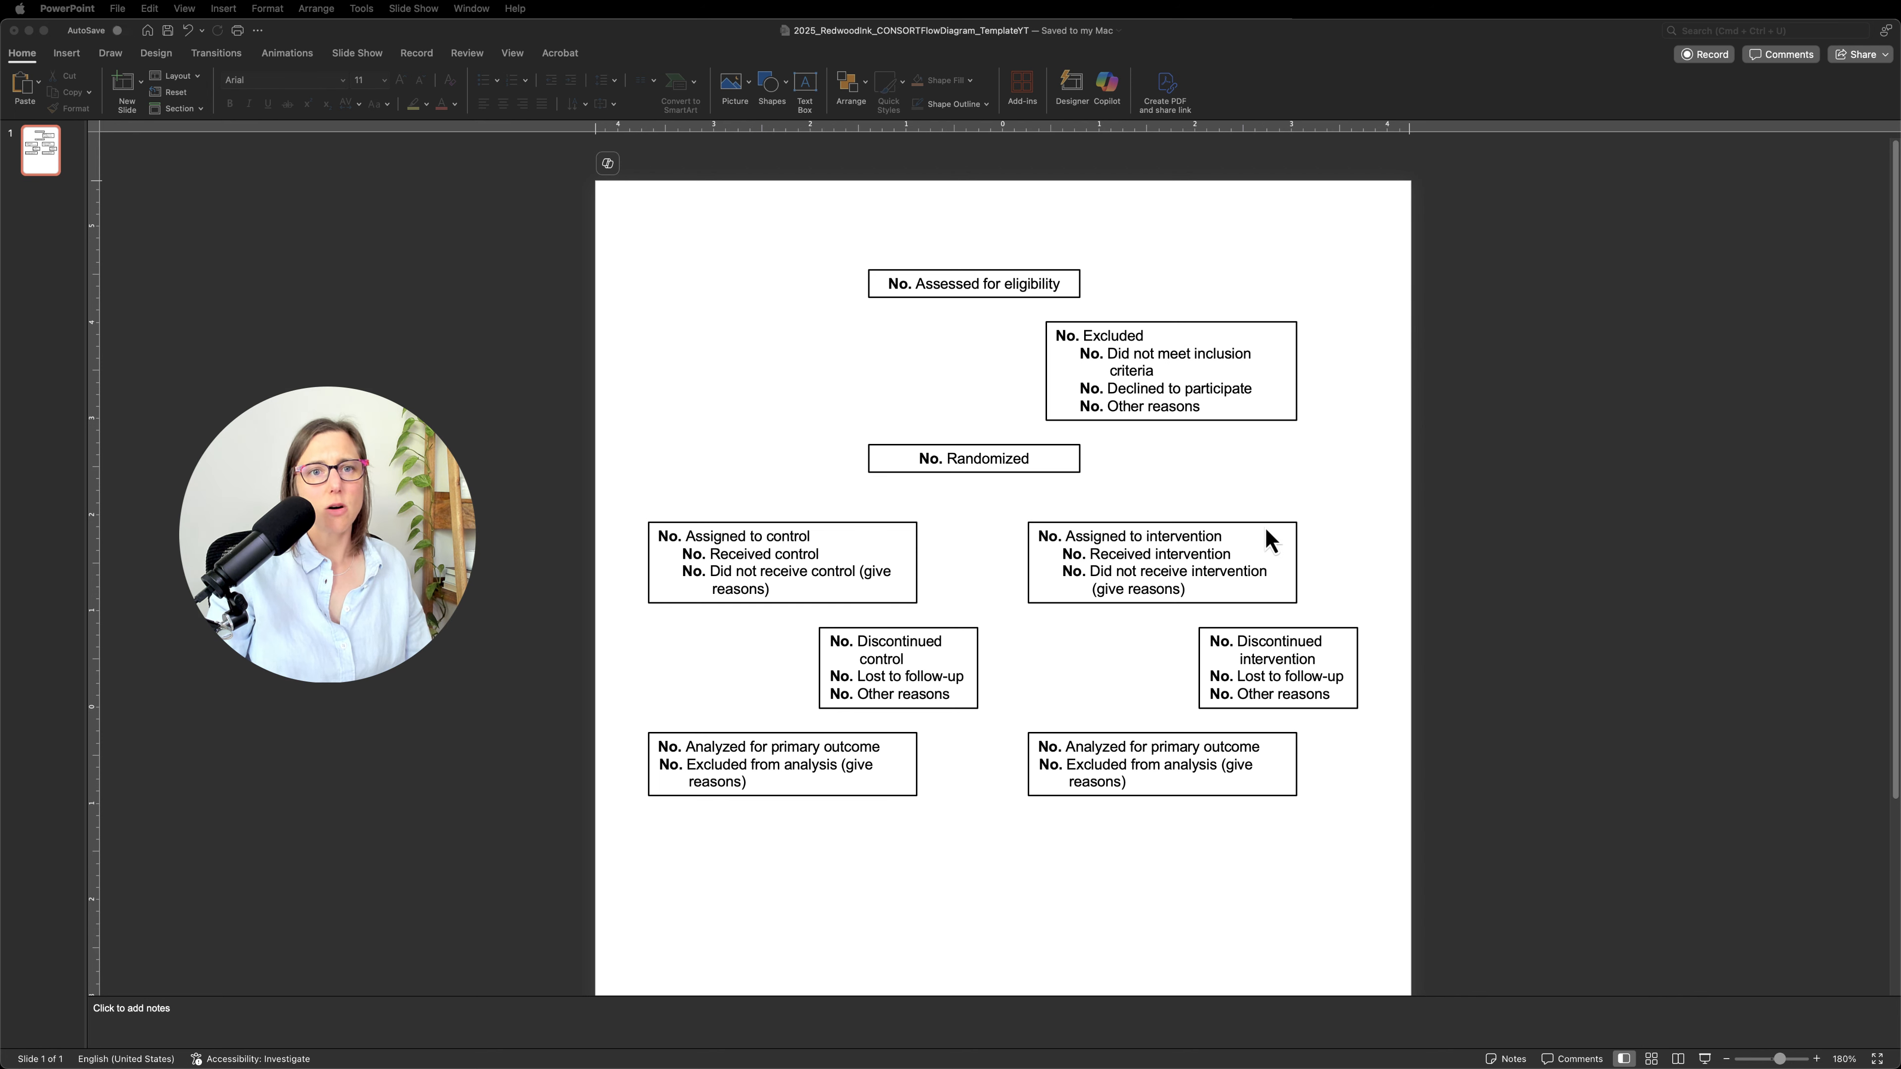
# Move the Assigned to intervention box right, flush with the Discontinued intervention box's right edge, and shift the Randomized box left.
pyautogui.click(1241, 522)
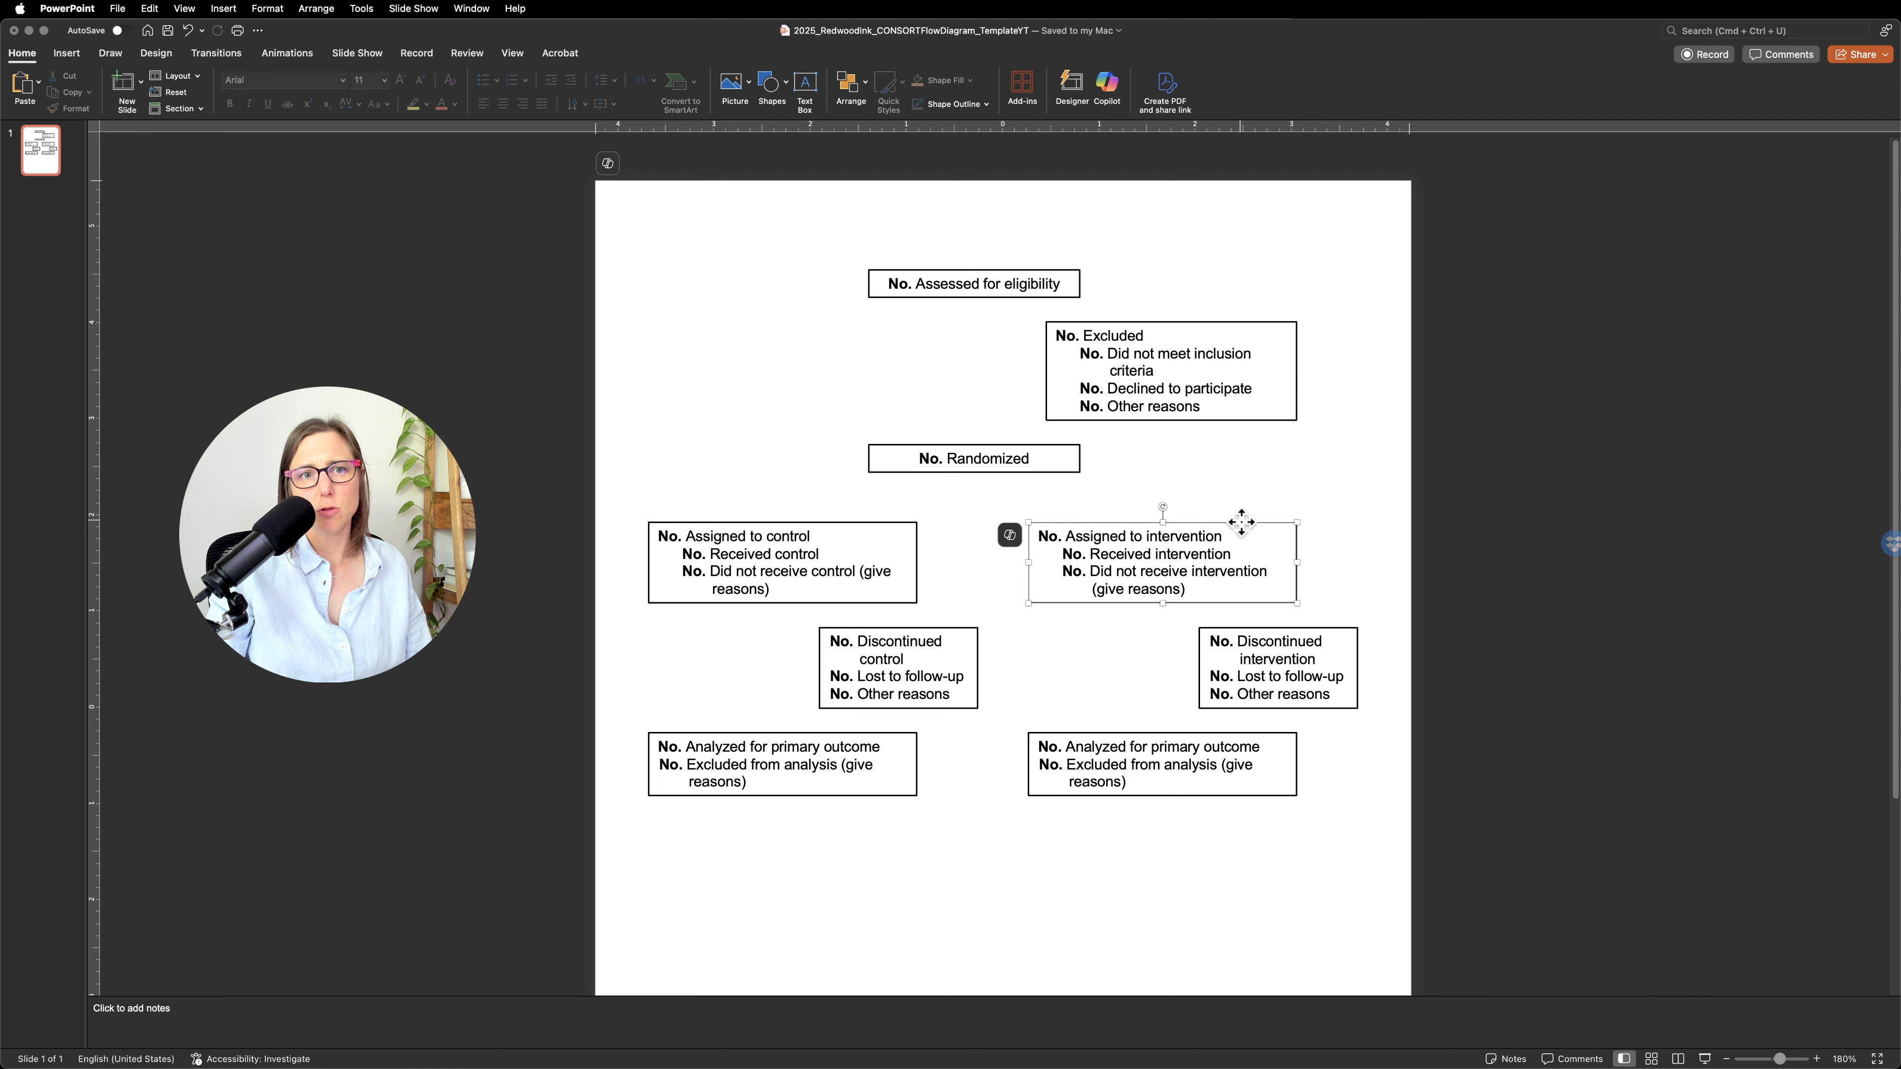
pyautogui.moveTo(1241, 522); pyautogui.dragTo(1301, 522)
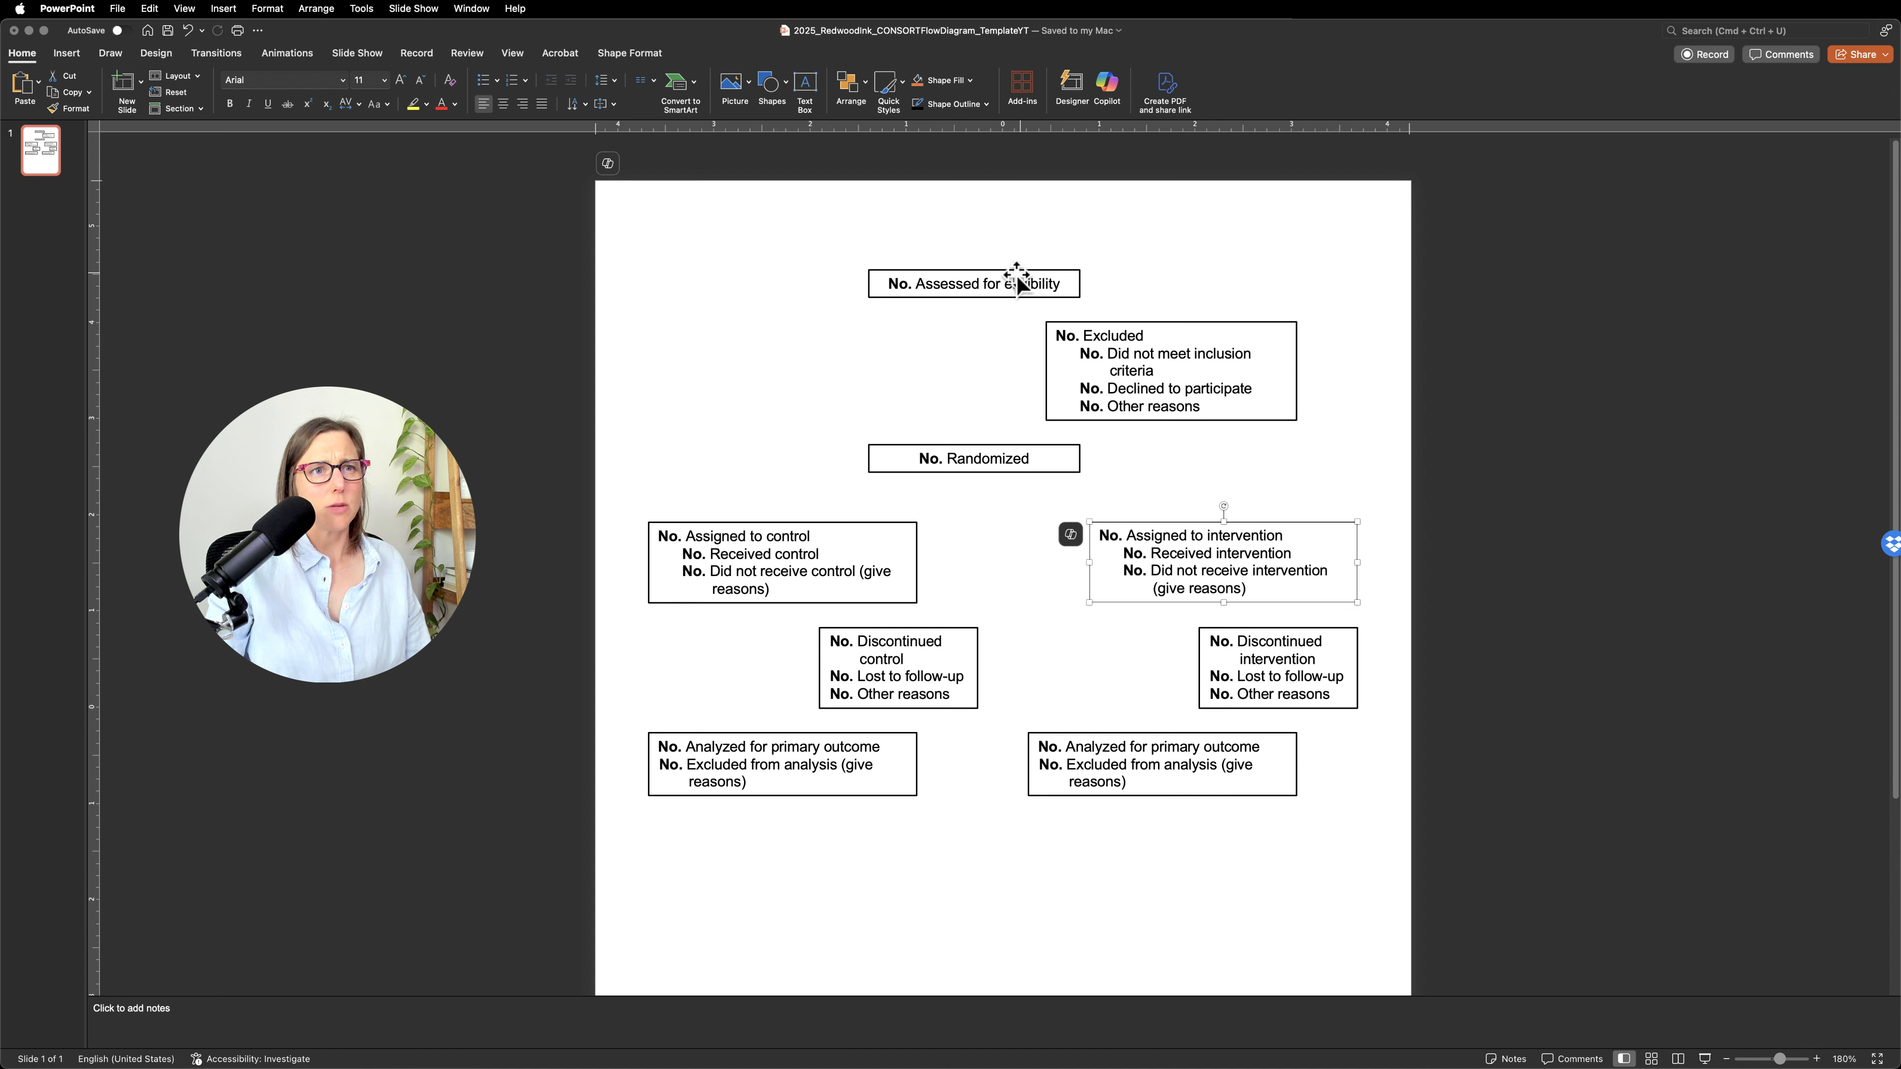
pyautogui.click(943, 444)
pyautogui.moveTo(944, 444); pyautogui.dragTo(878, 443)
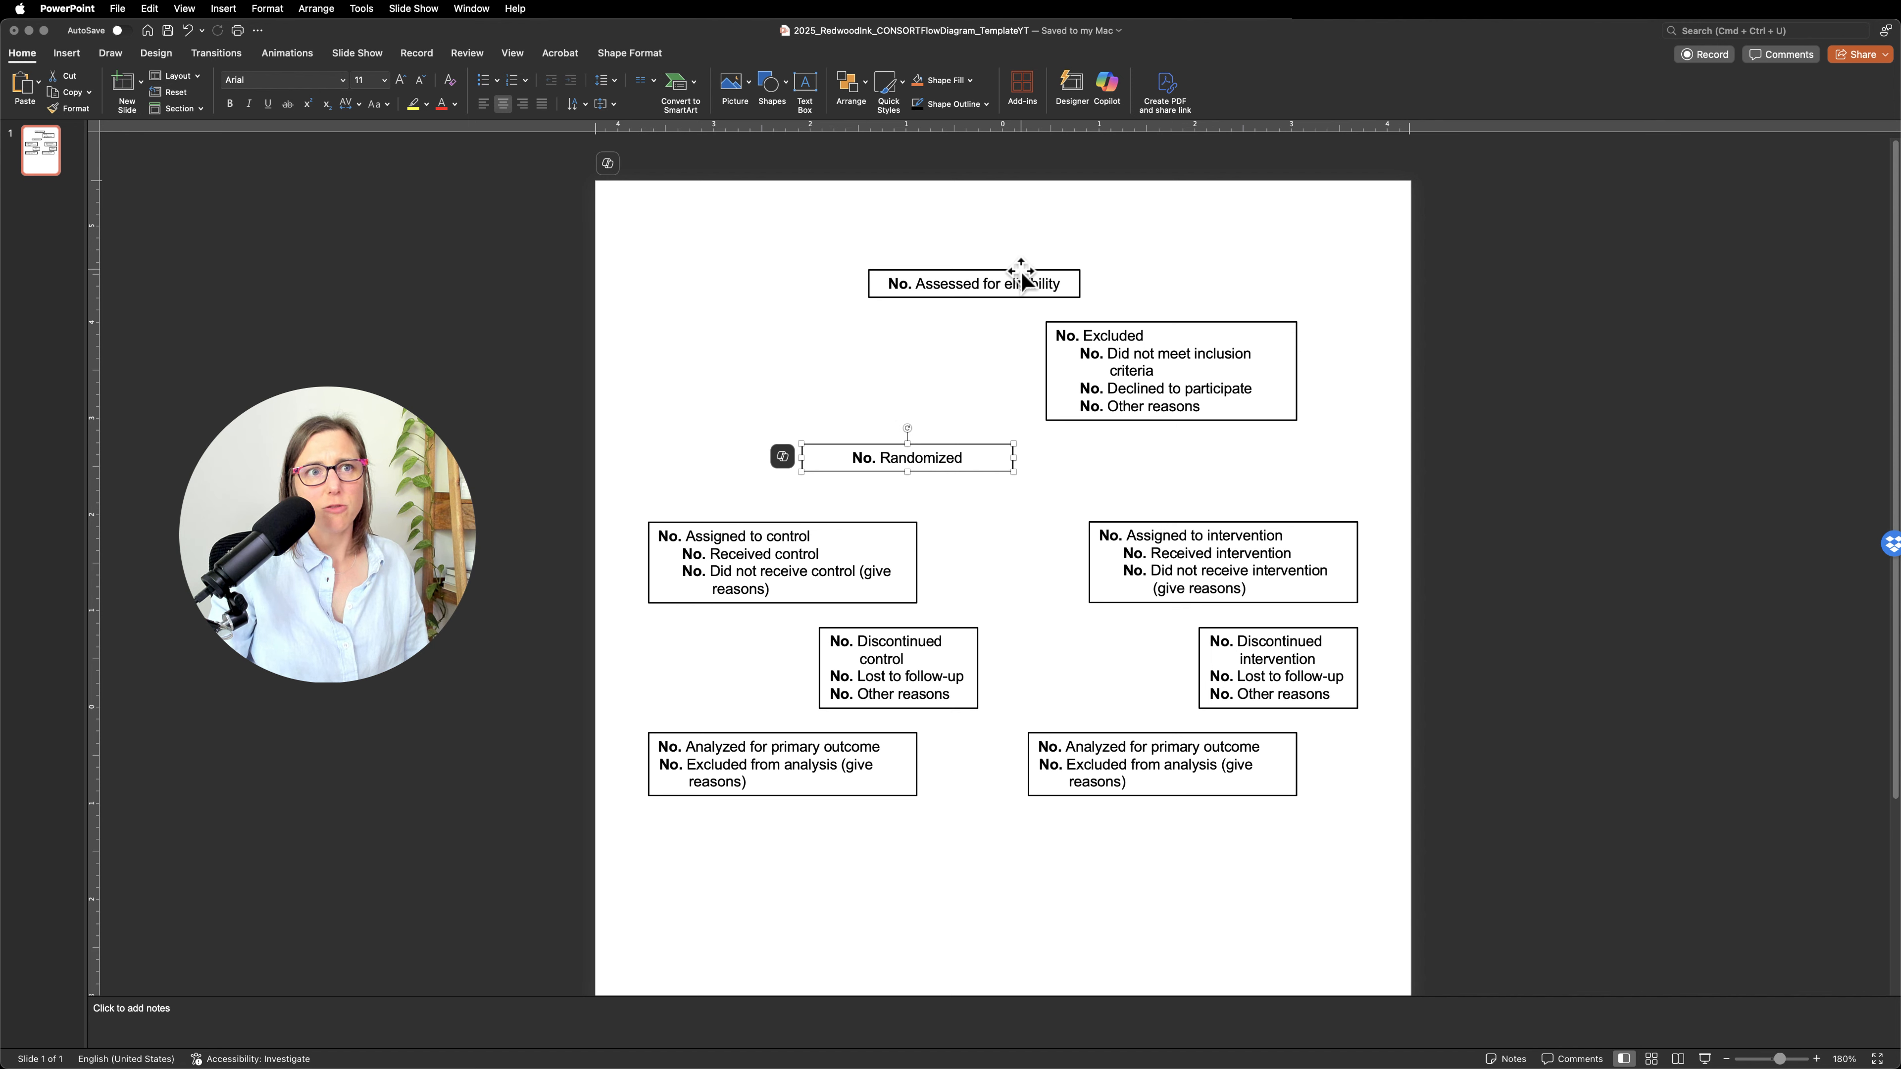
# Center the Assessed for eligibility and Randomized boxes horizontally on the slide, using Align to Slide.
pyautogui.click(1007, 278)
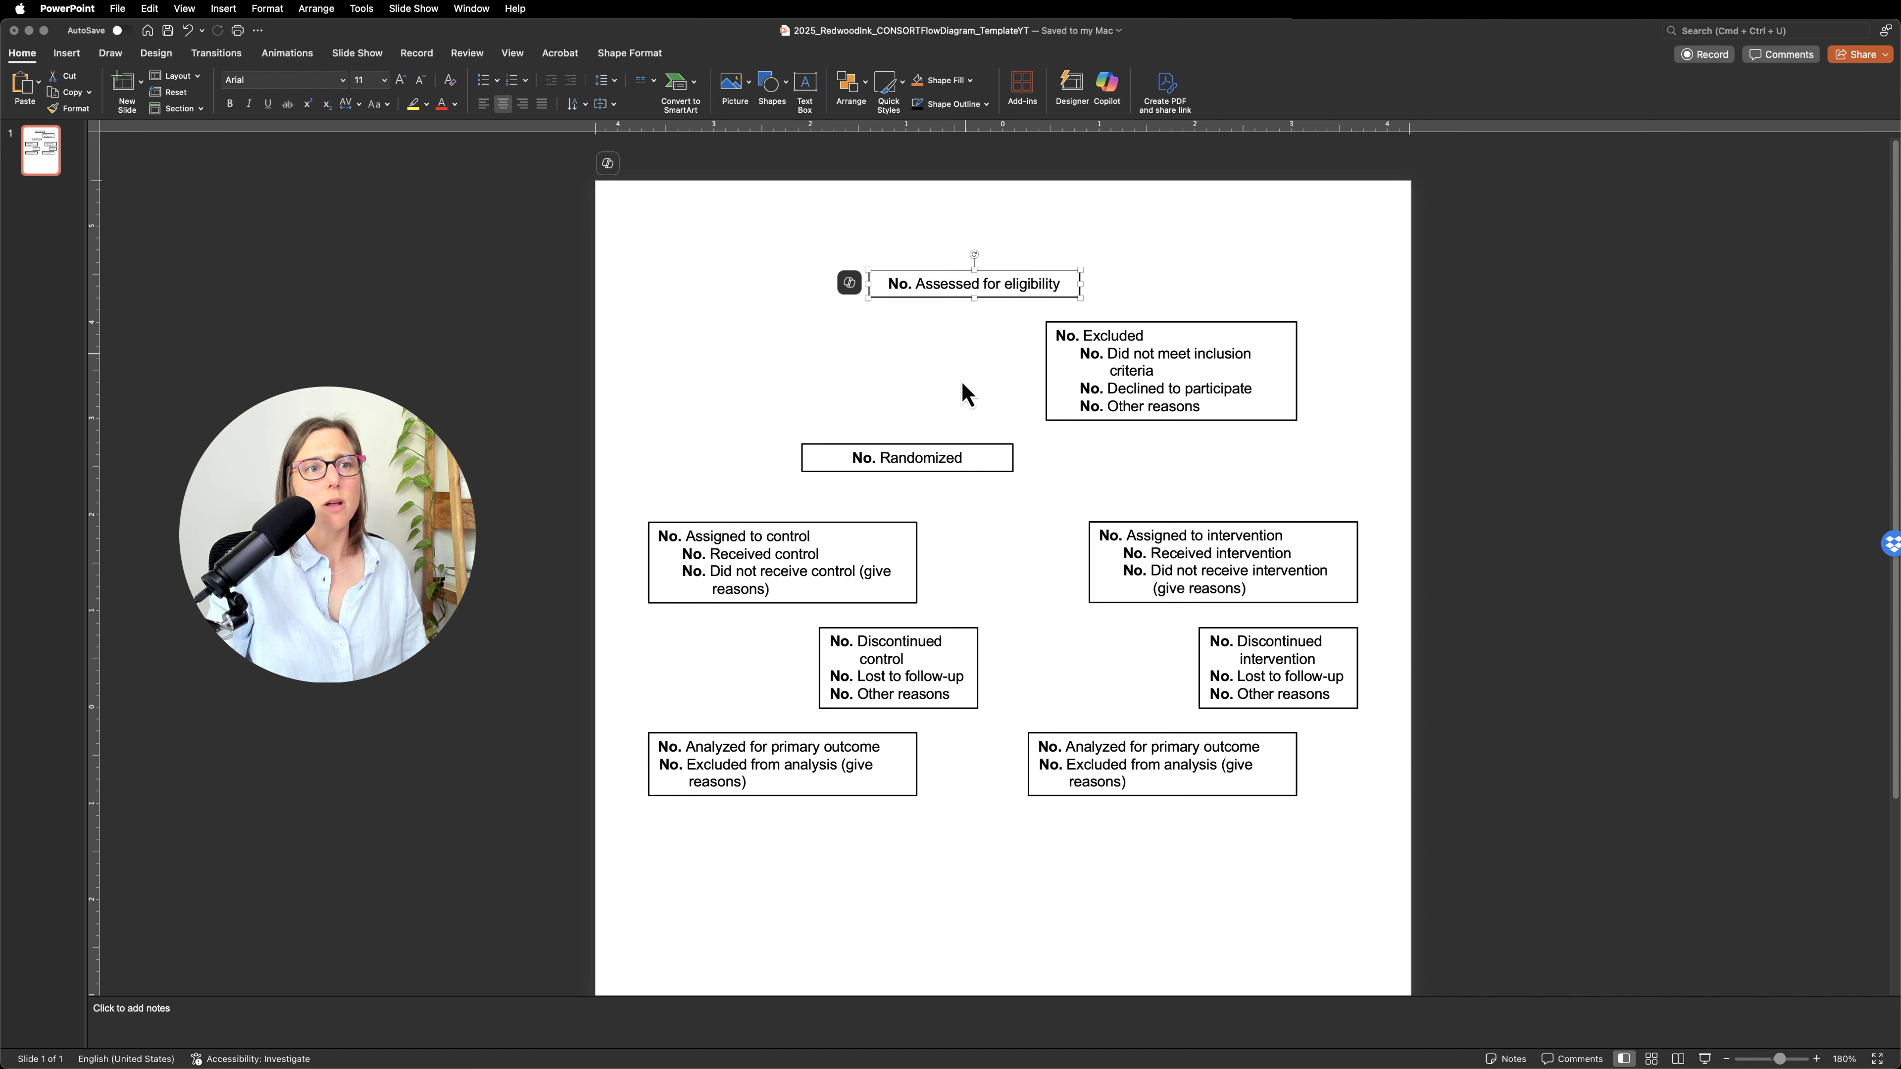
pyautogui.keyDown('shift'); pyautogui.click(928, 448); pyautogui.keyUp('shift')
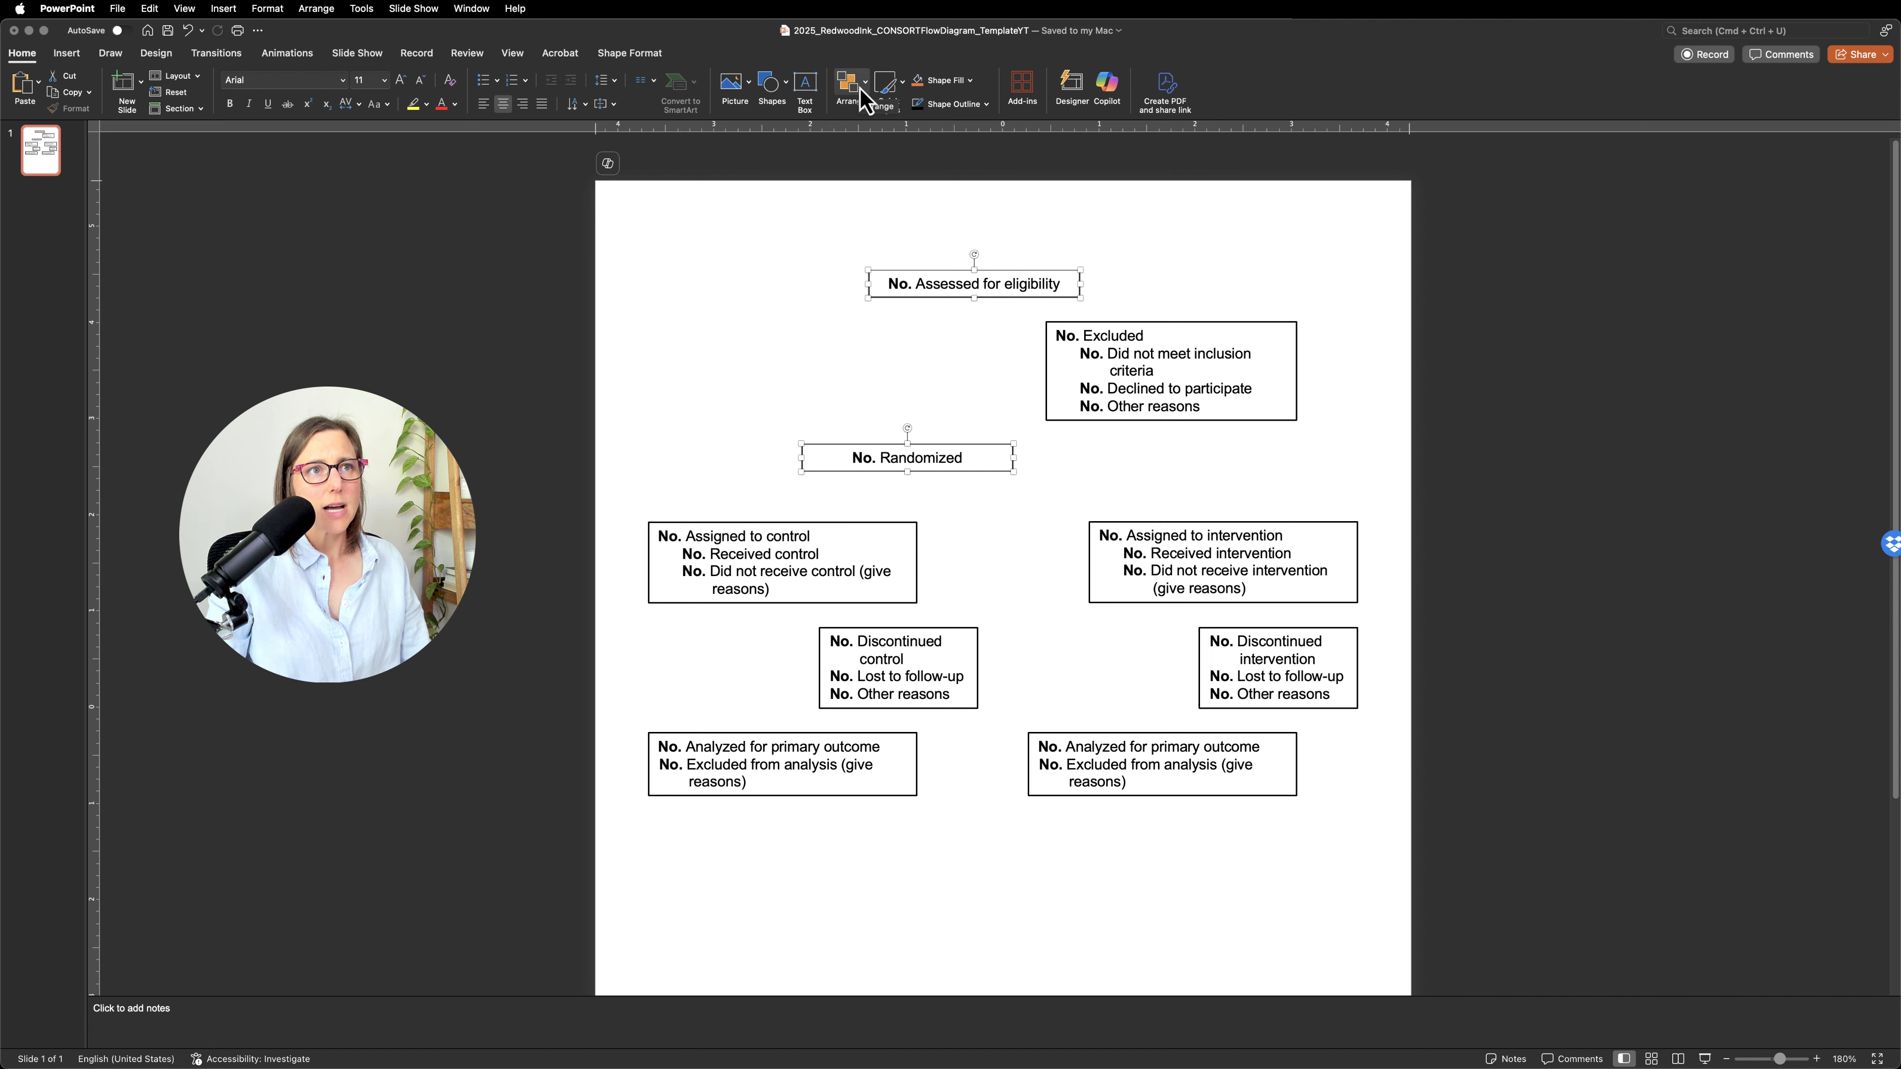
pyautogui.click(866, 100)
pyautogui.moveTo(910, 345)
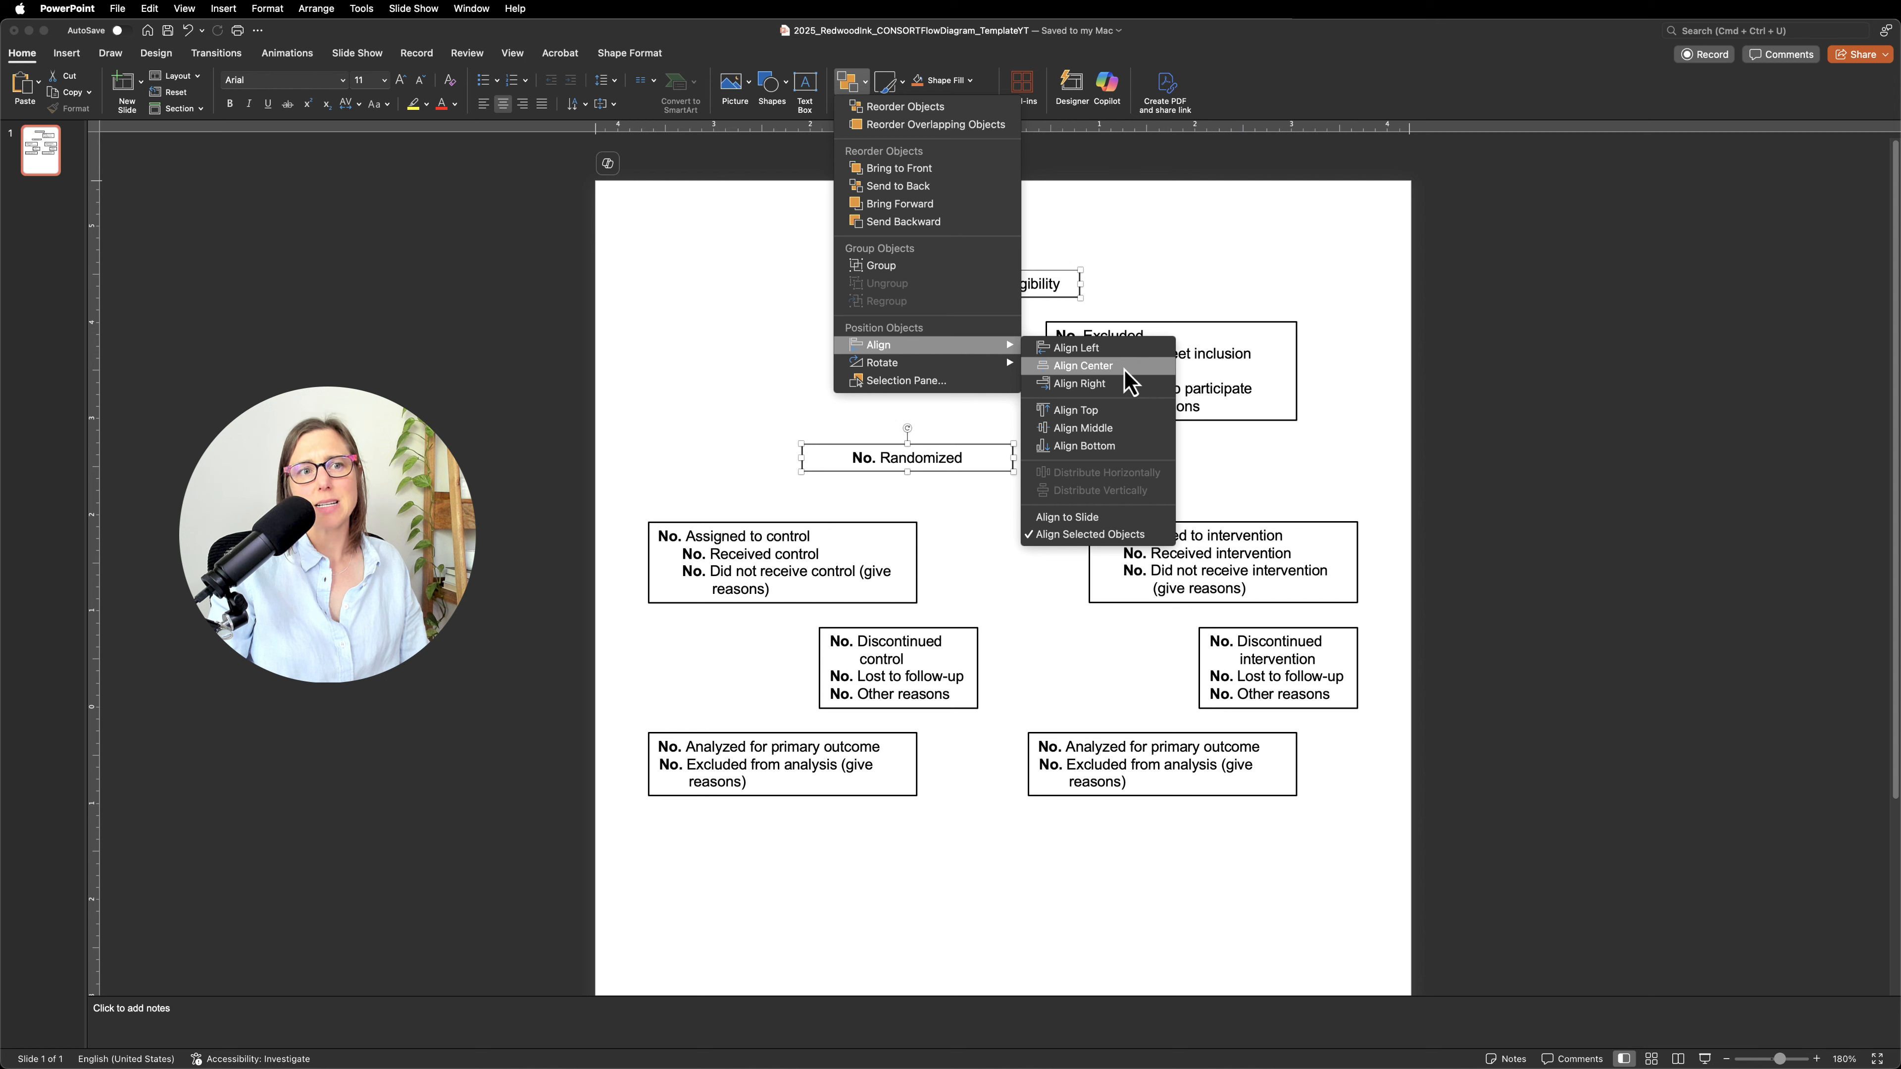
pyautogui.click(1087, 518)
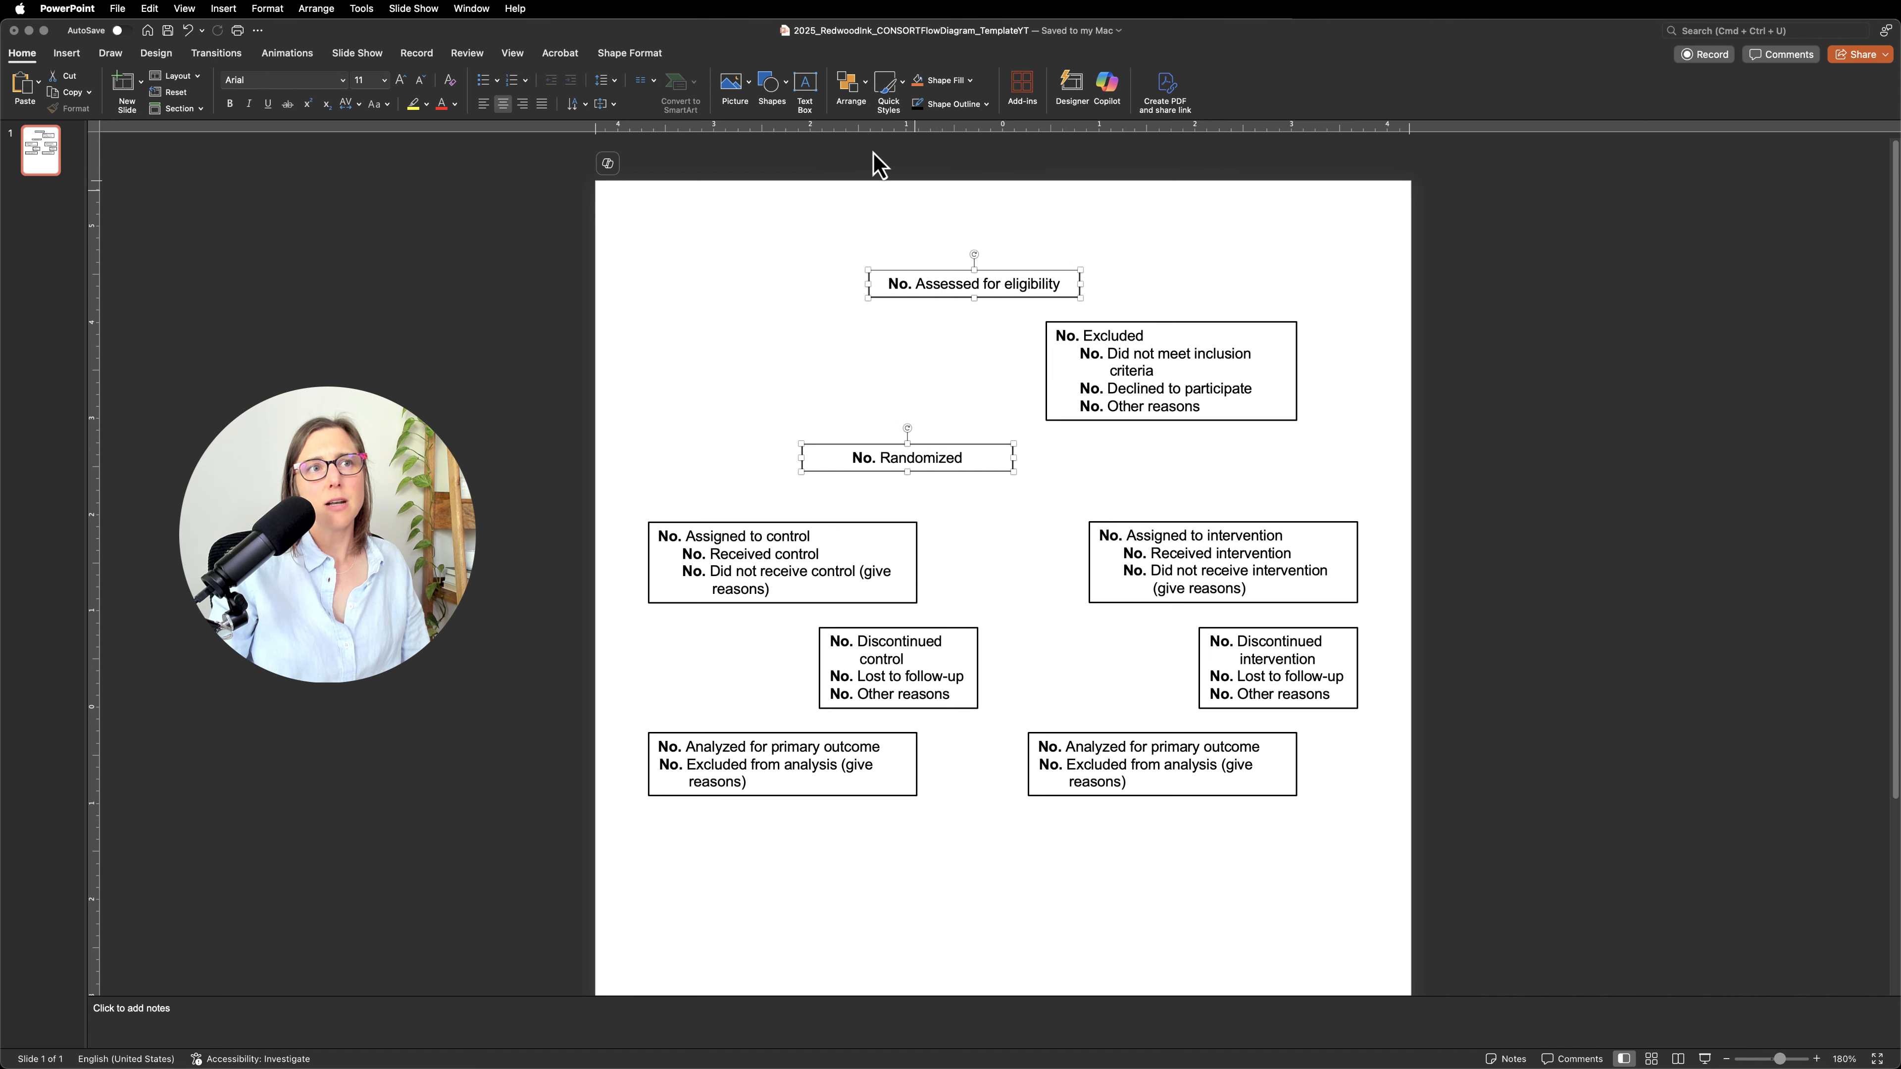
pyautogui.click(849, 81)
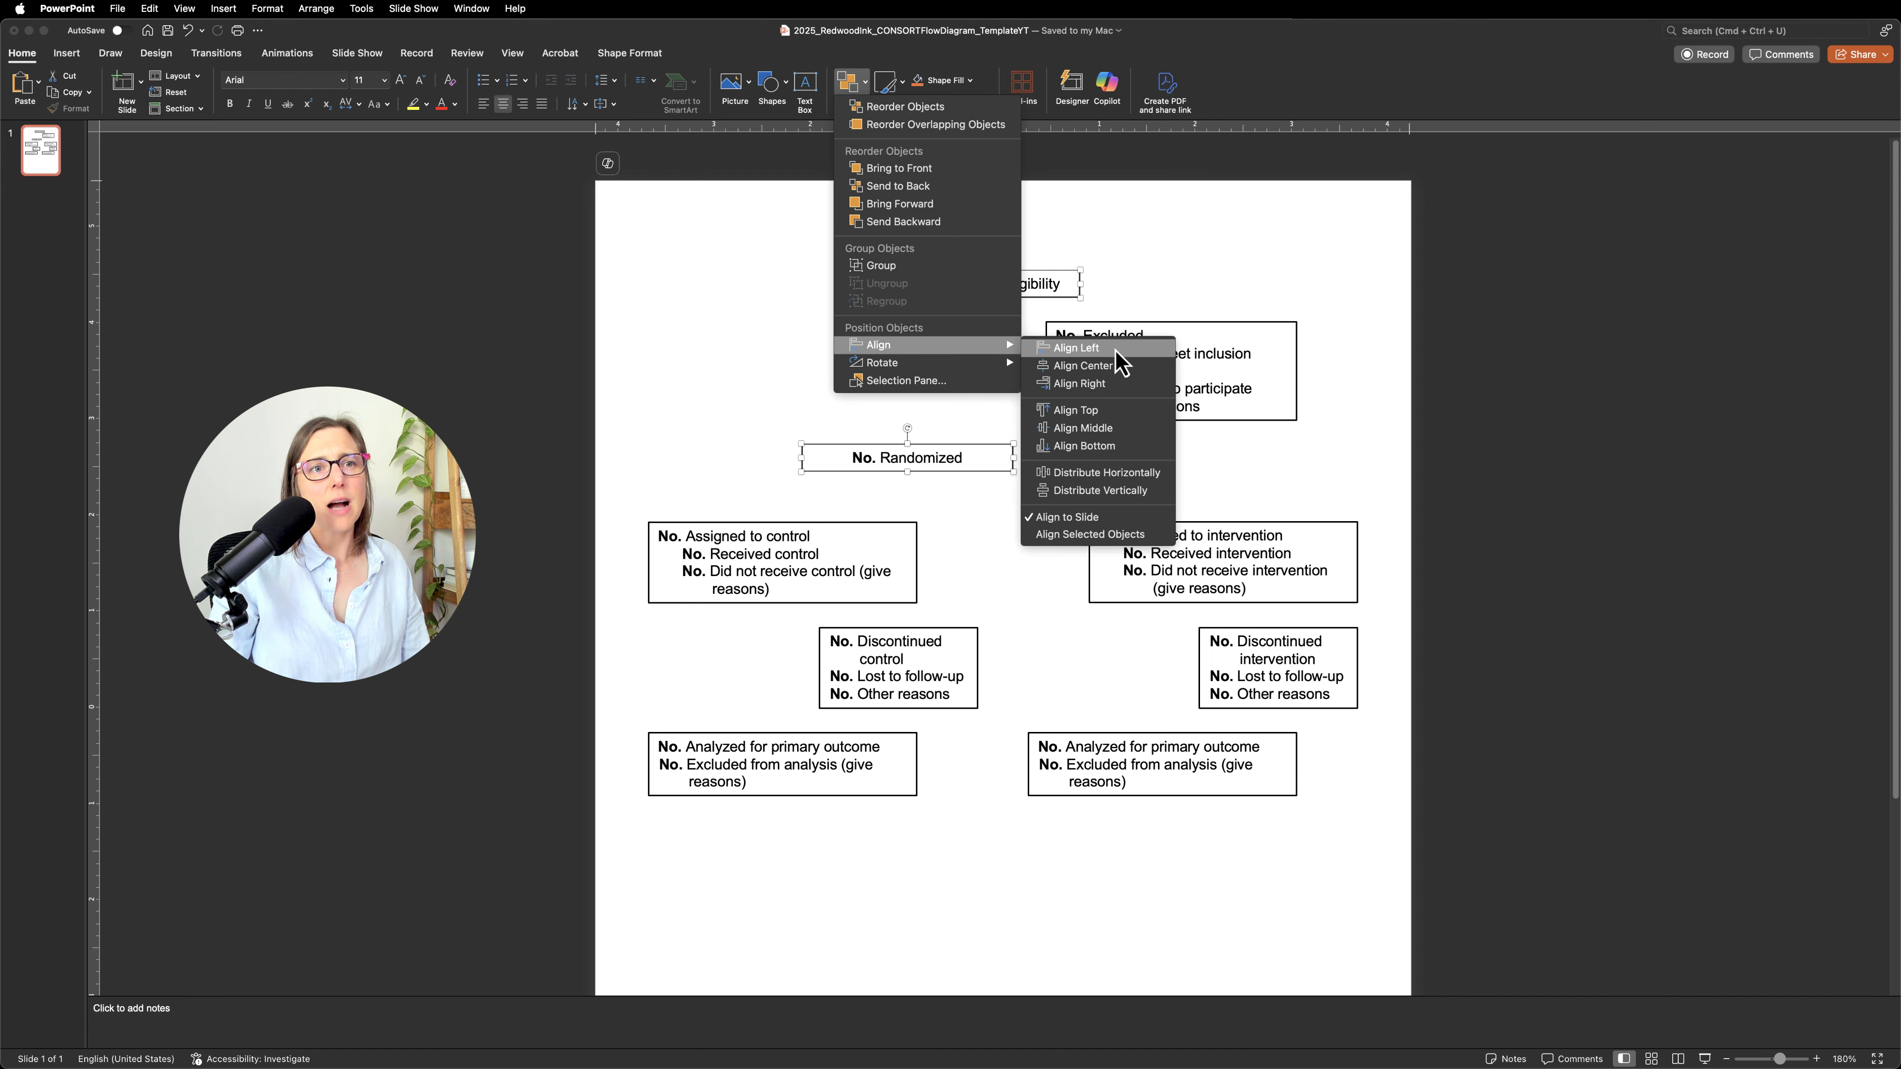
pyautogui.click(1078, 363)
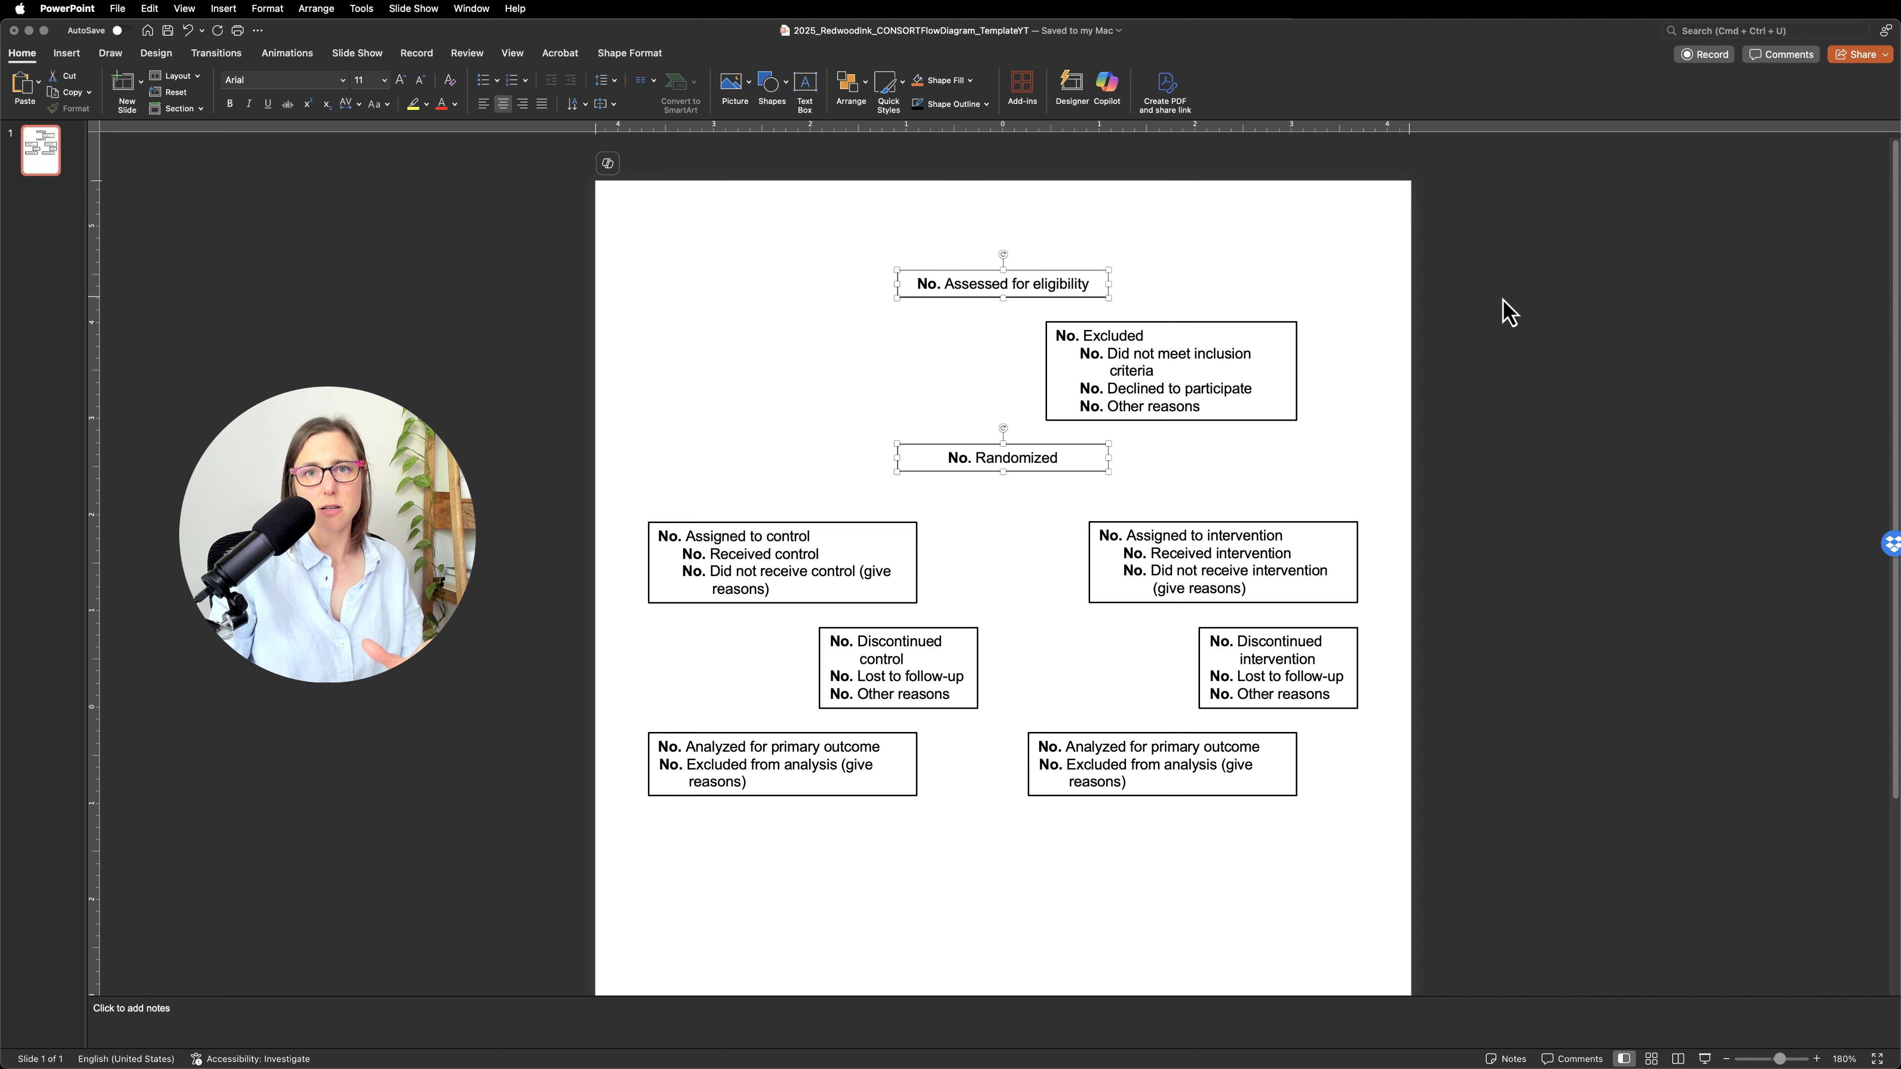
# Align the centers of the Excluded, Assigned to intervention and intervention-arm Analyzed boxes relative to the selected objects.
pyautogui.click(1212, 353)
pyautogui.keyDown('shift'); pyautogui.click(1200, 558); pyautogui.keyUp('shift')
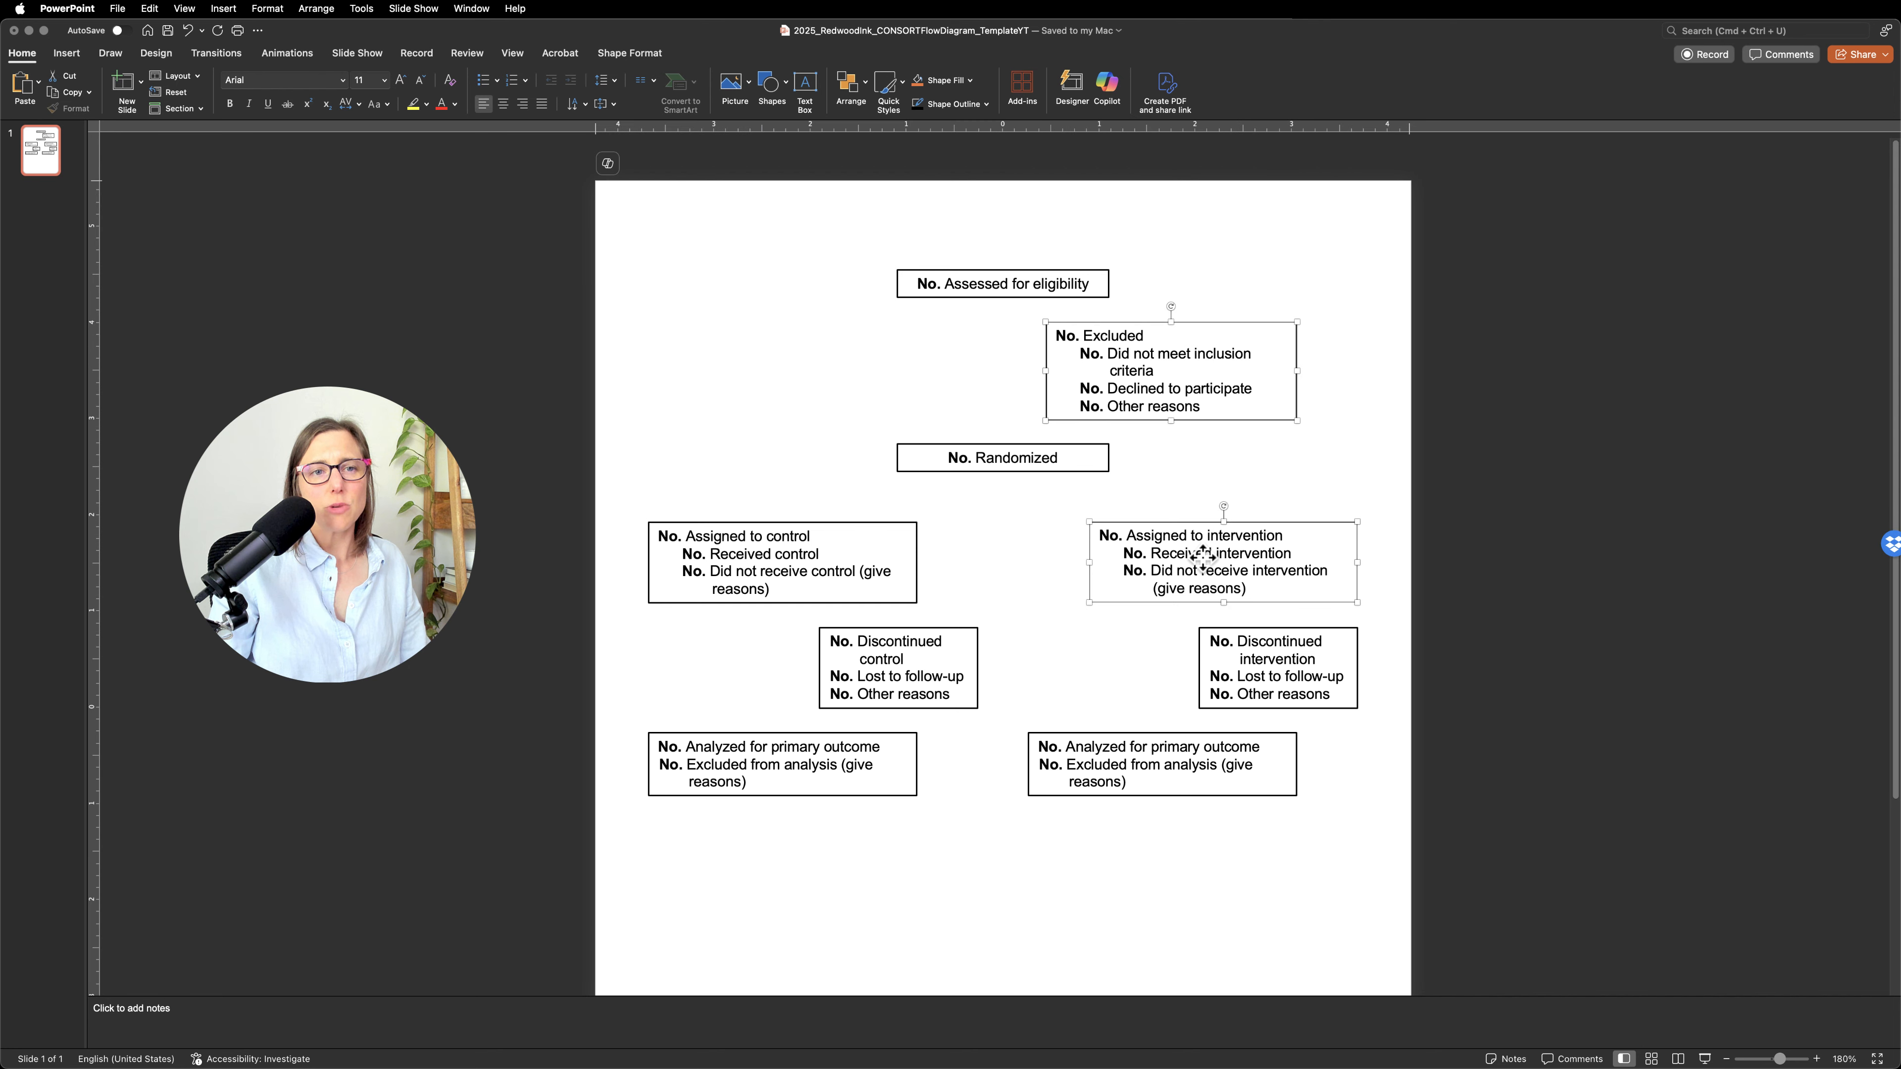
pyautogui.keyDown('shift'); pyautogui.click(1146, 792); pyautogui.keyUp('shift')
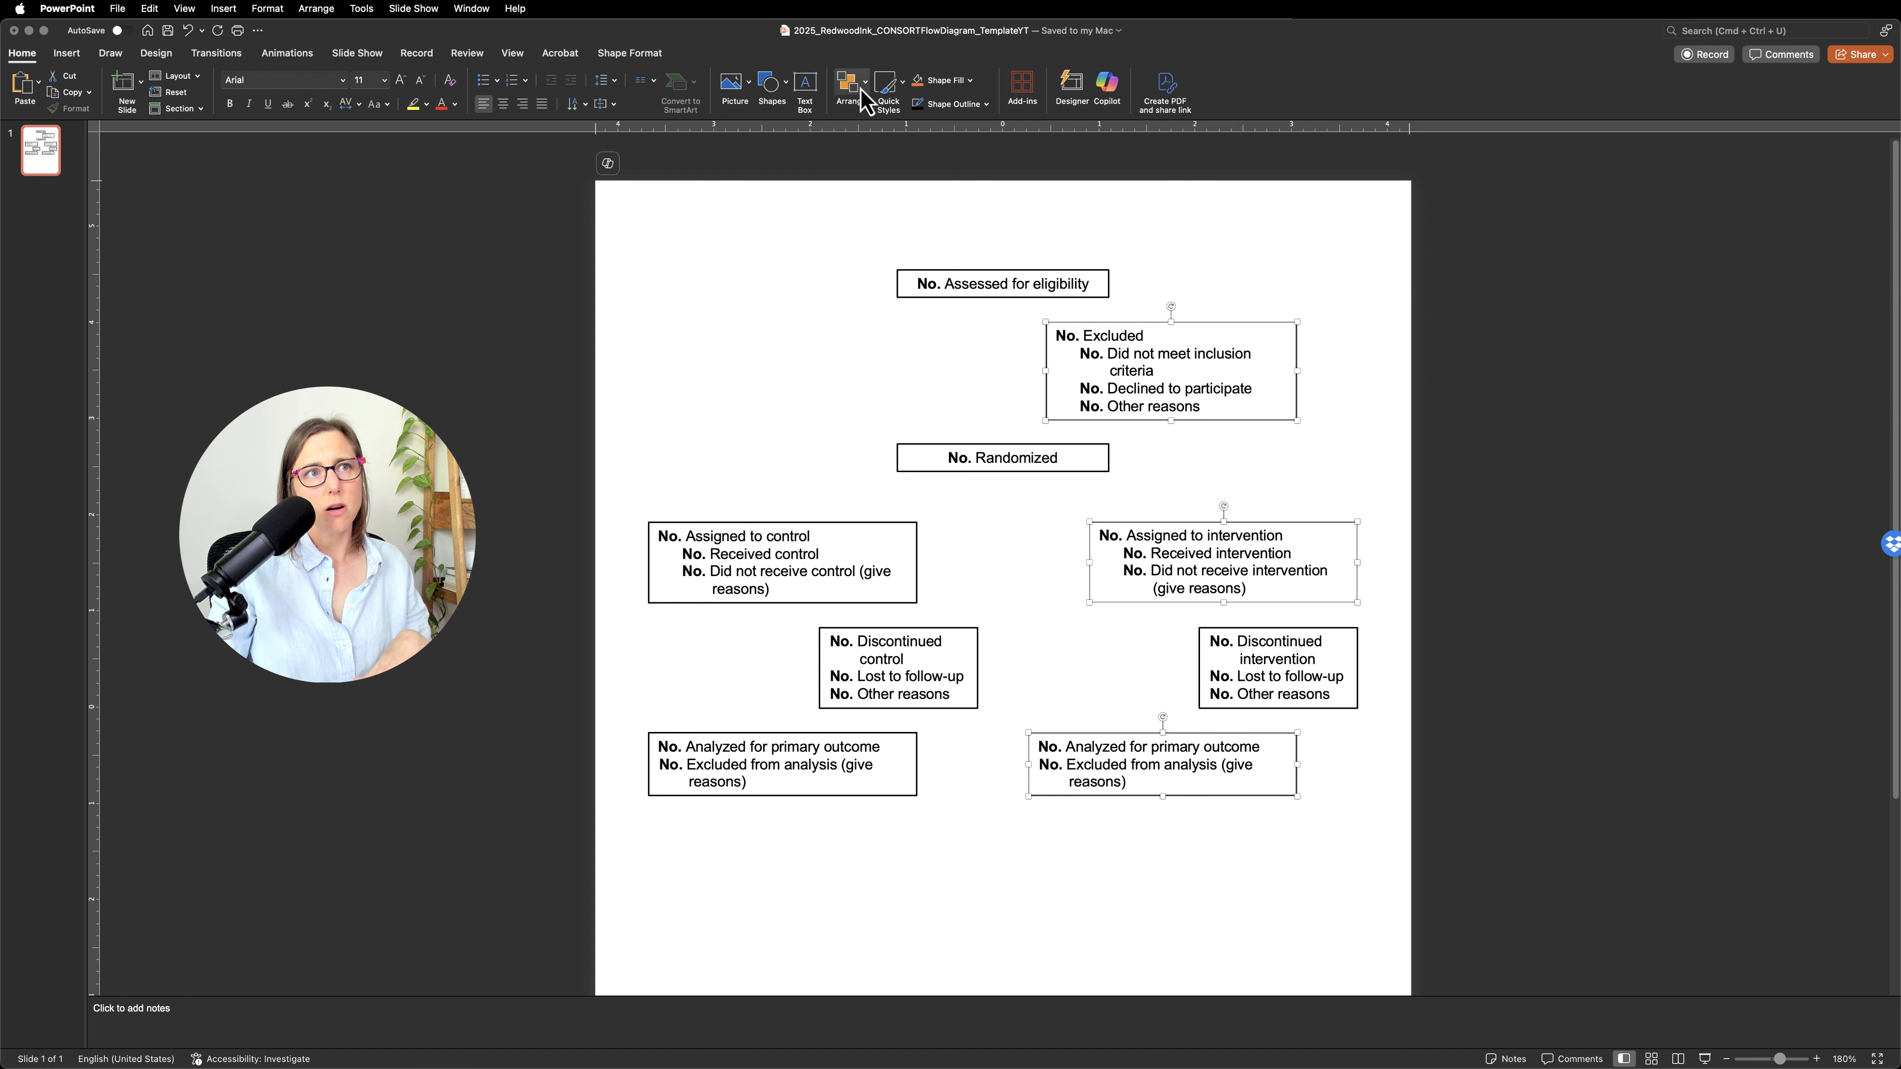
pyautogui.click(867, 101)
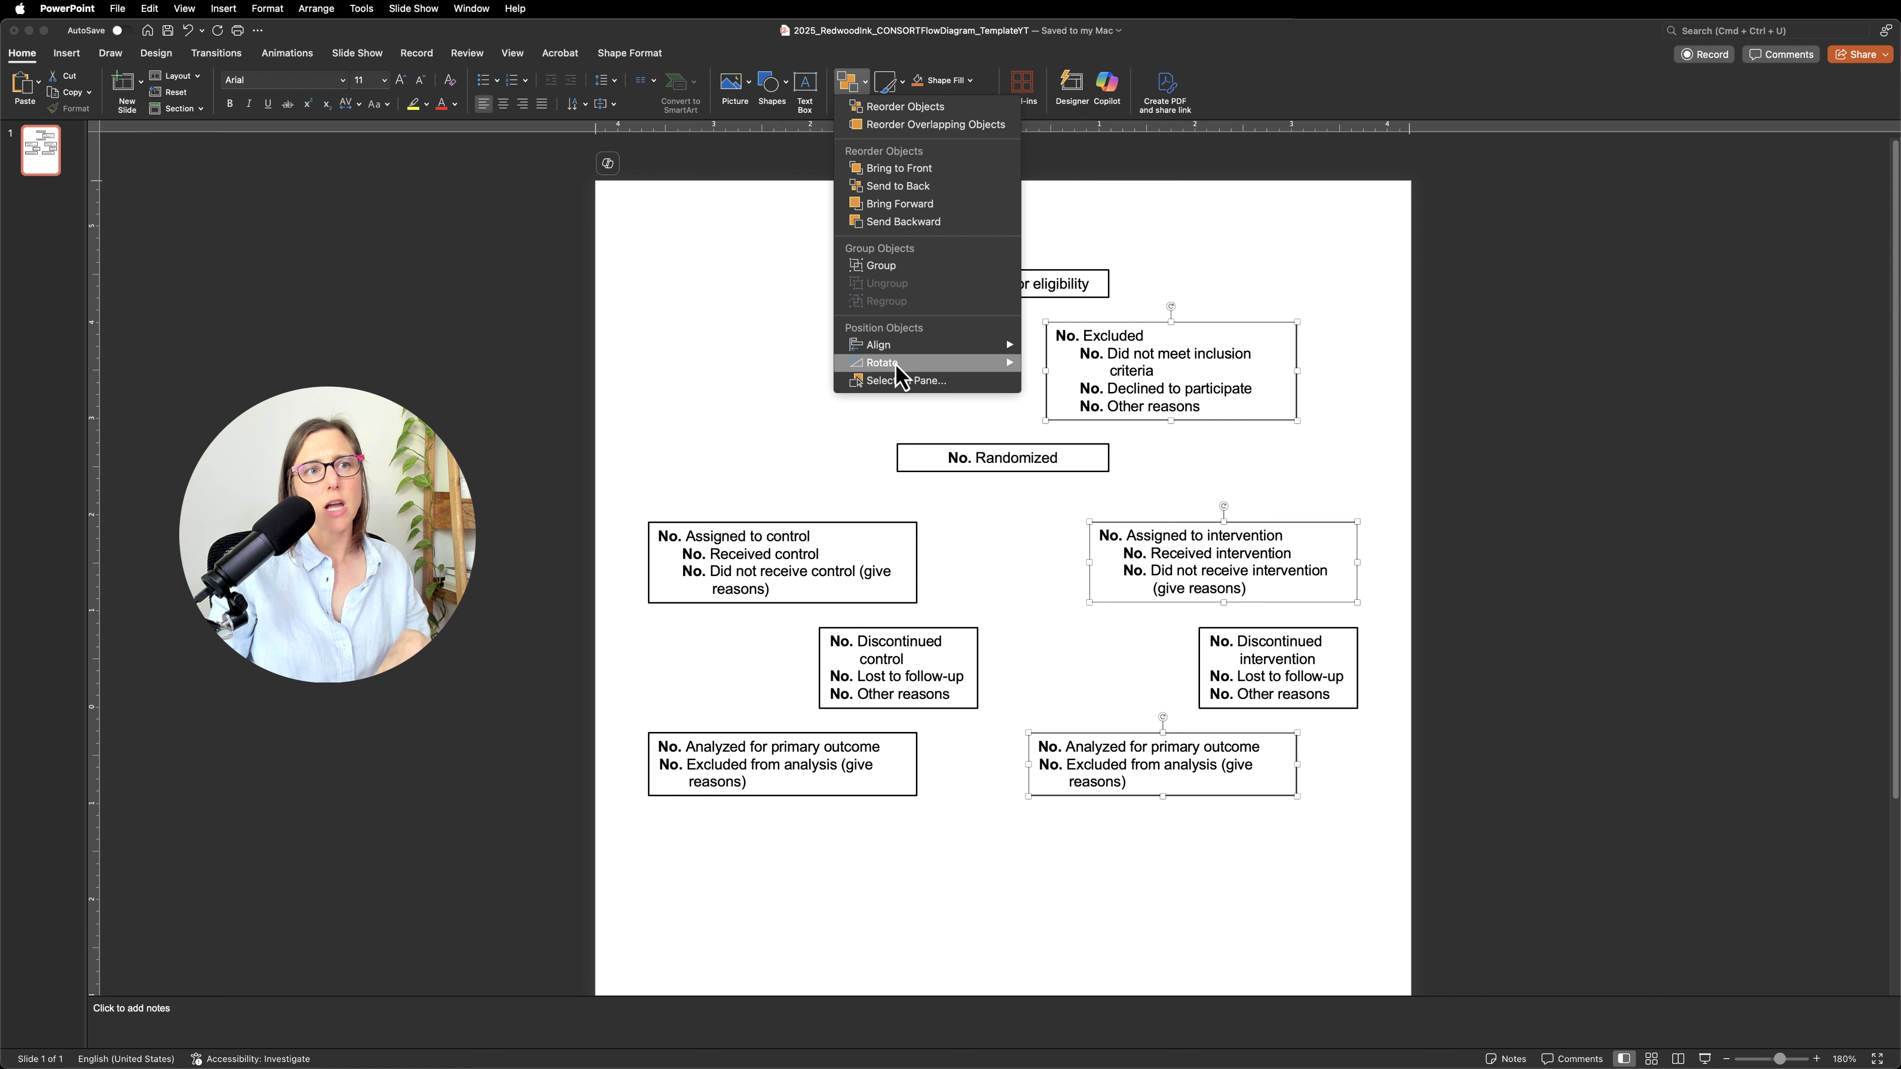
pyautogui.moveTo(895, 352)
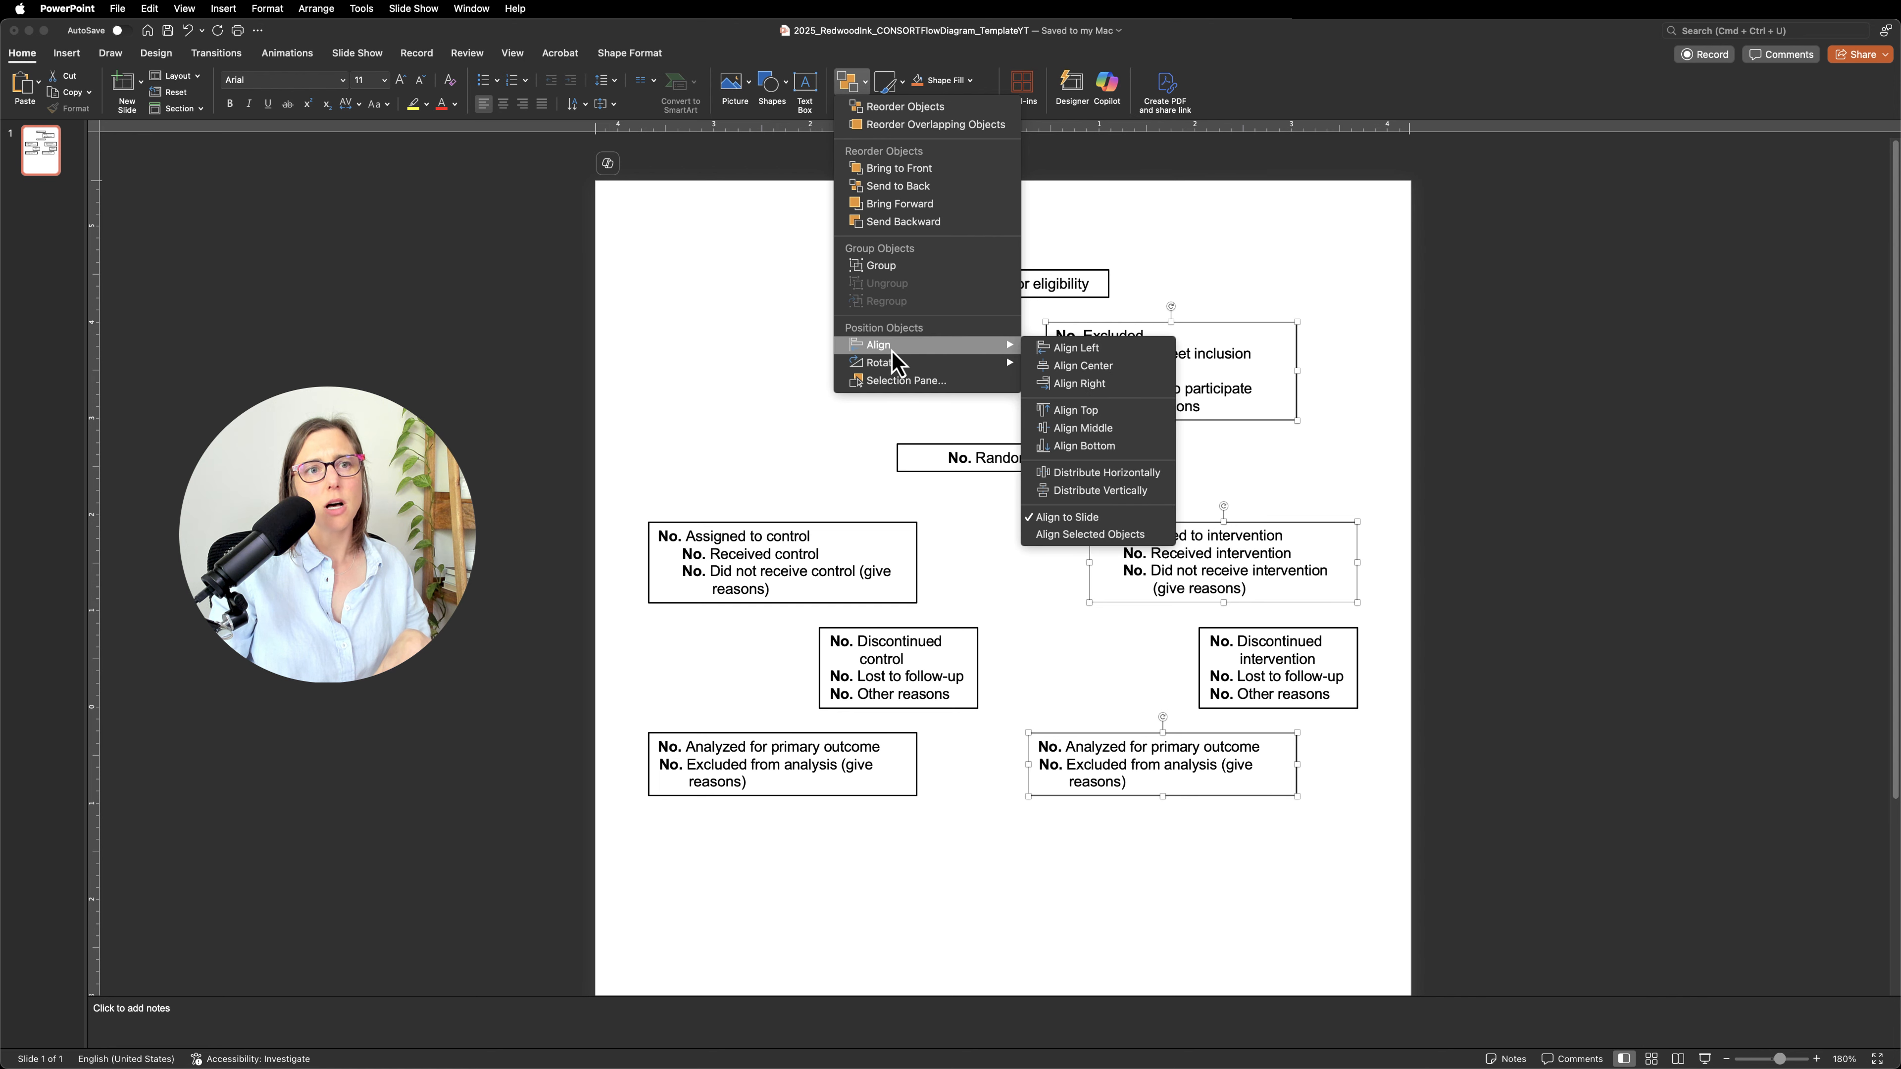
pyautogui.click(1111, 536)
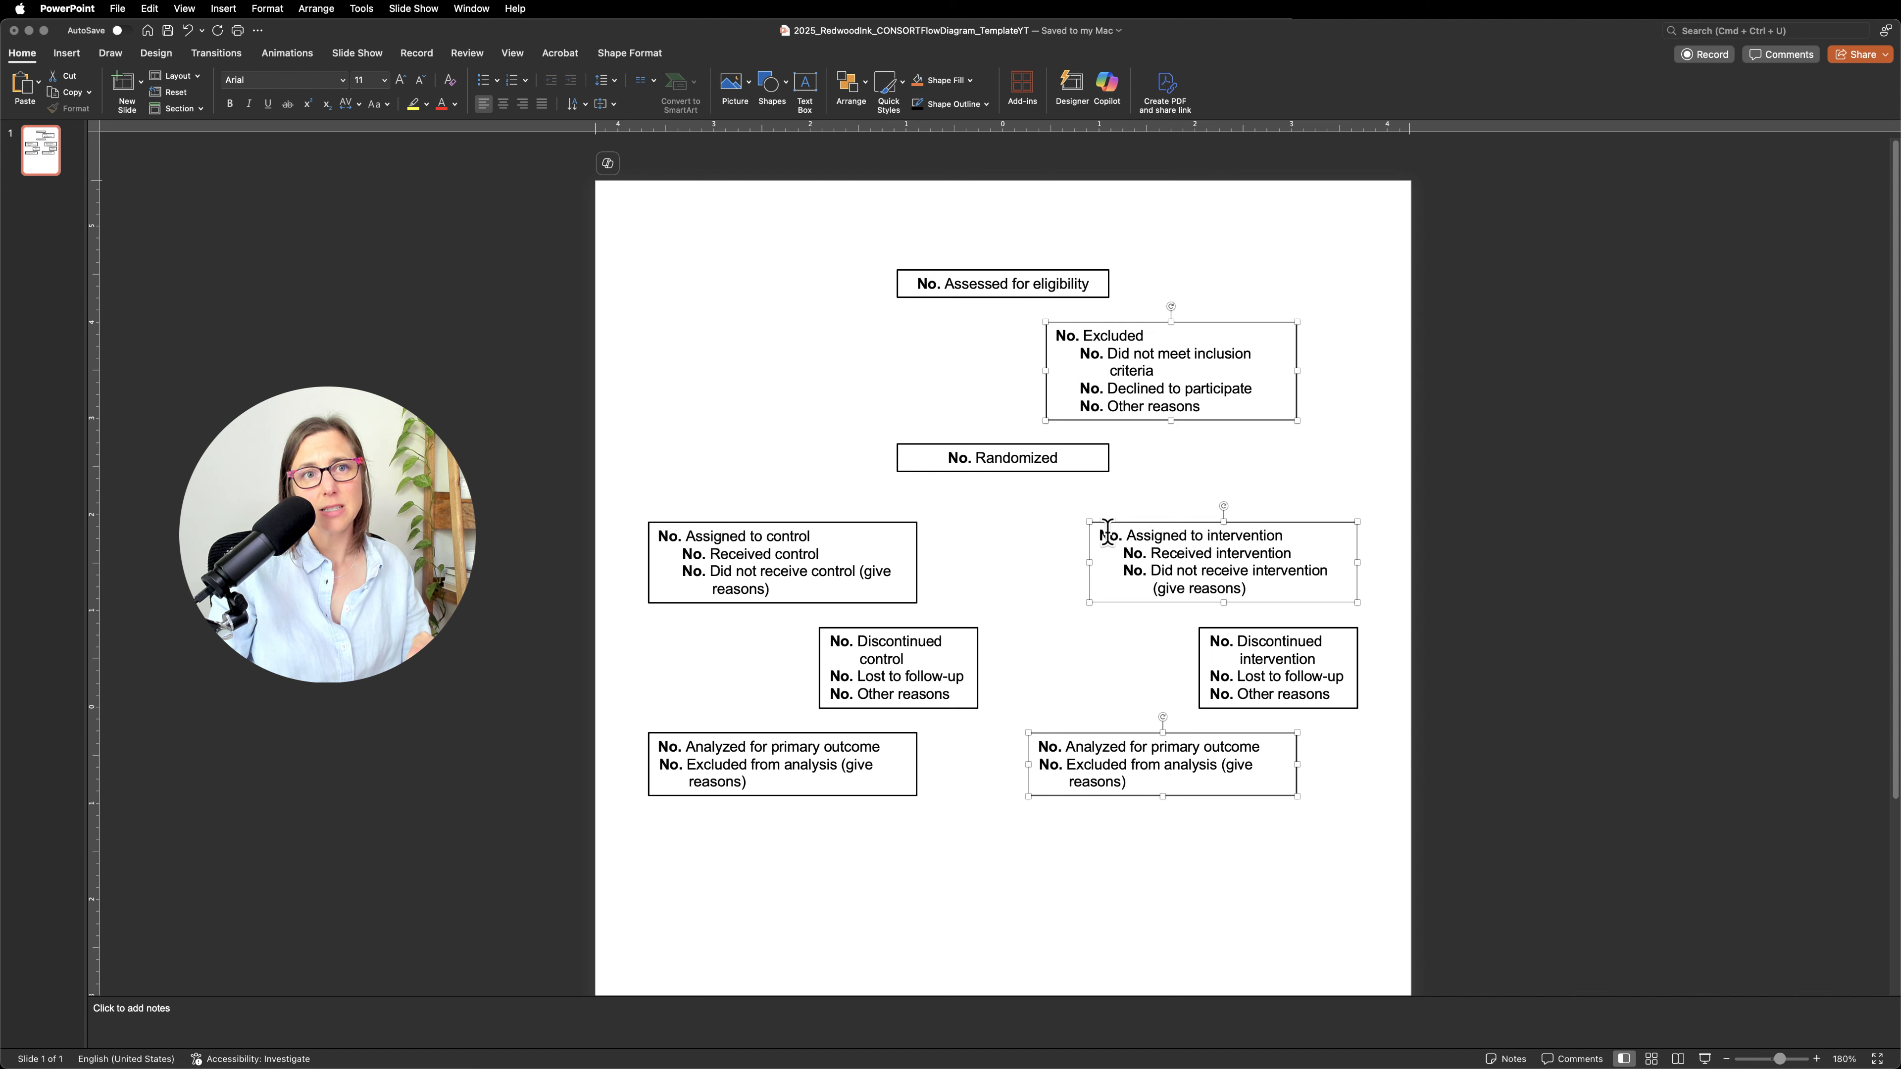
pyautogui.click(849, 84)
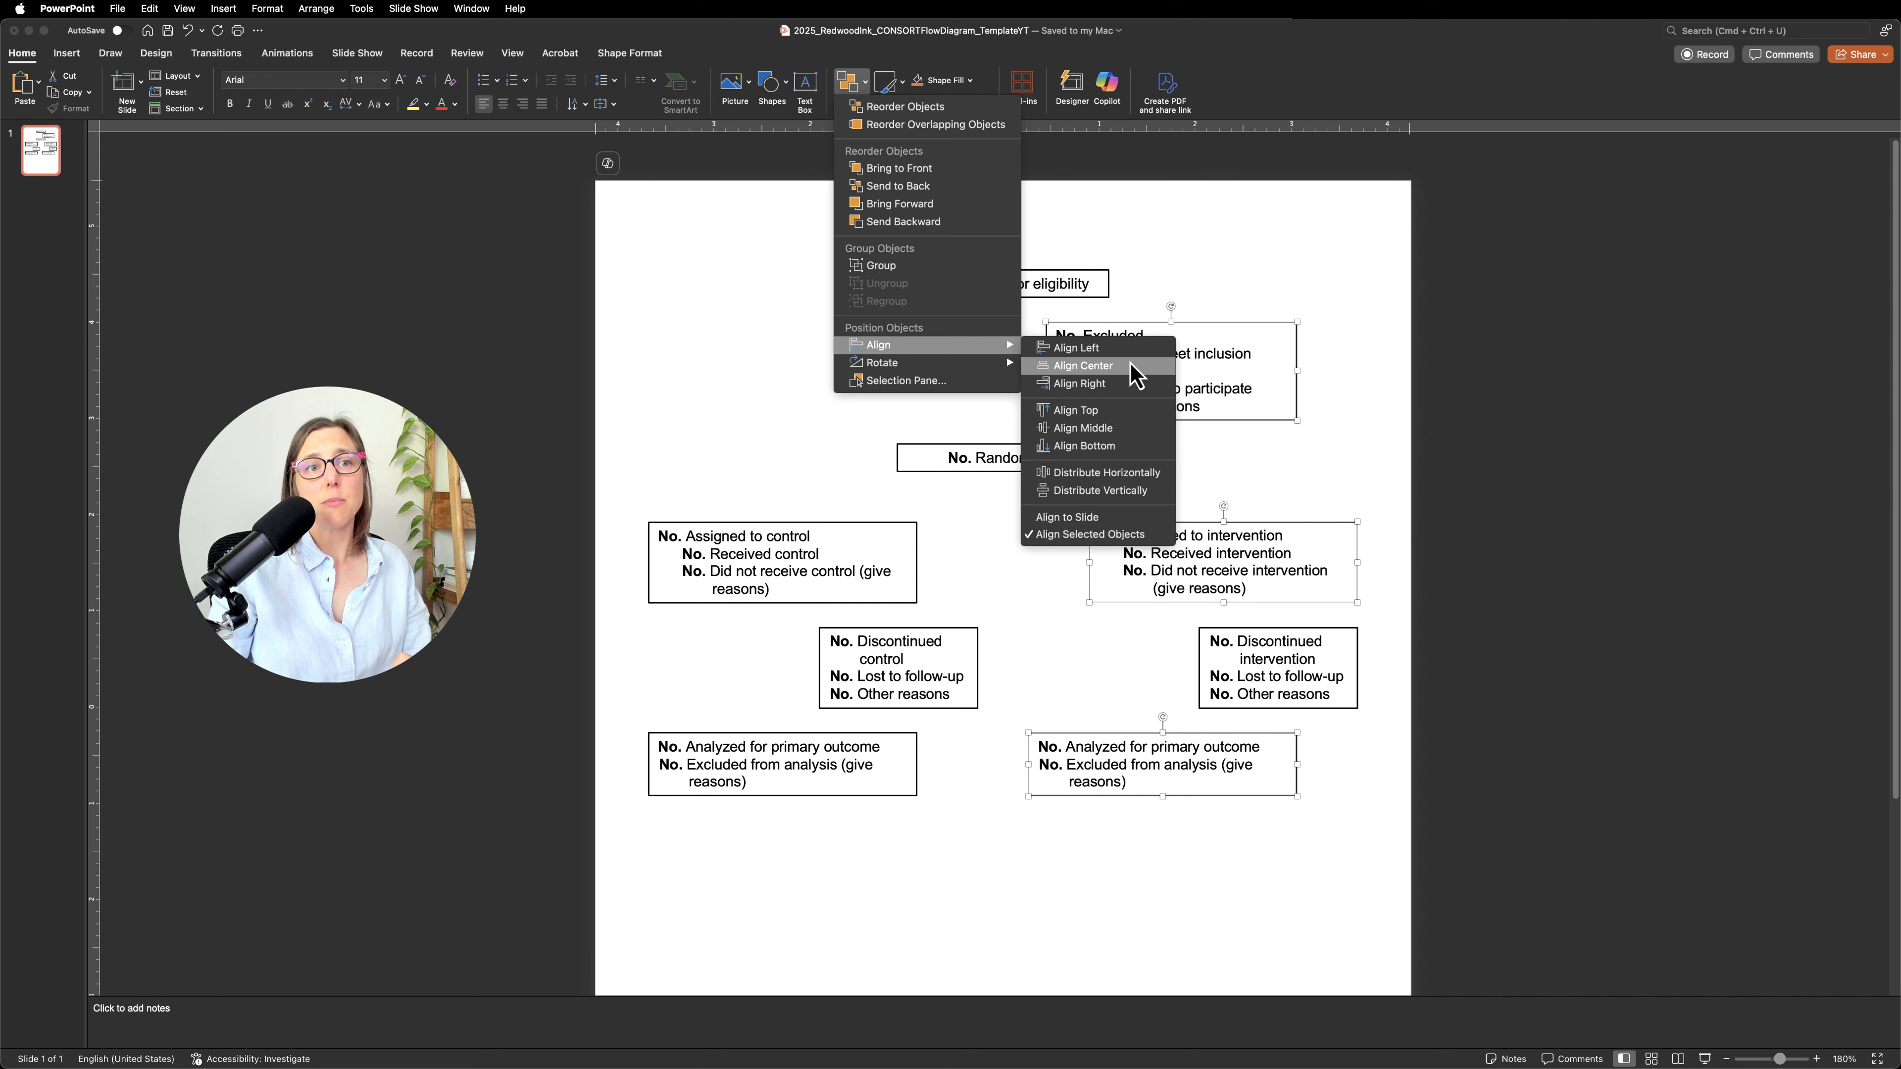
pyautogui.click(1133, 376)
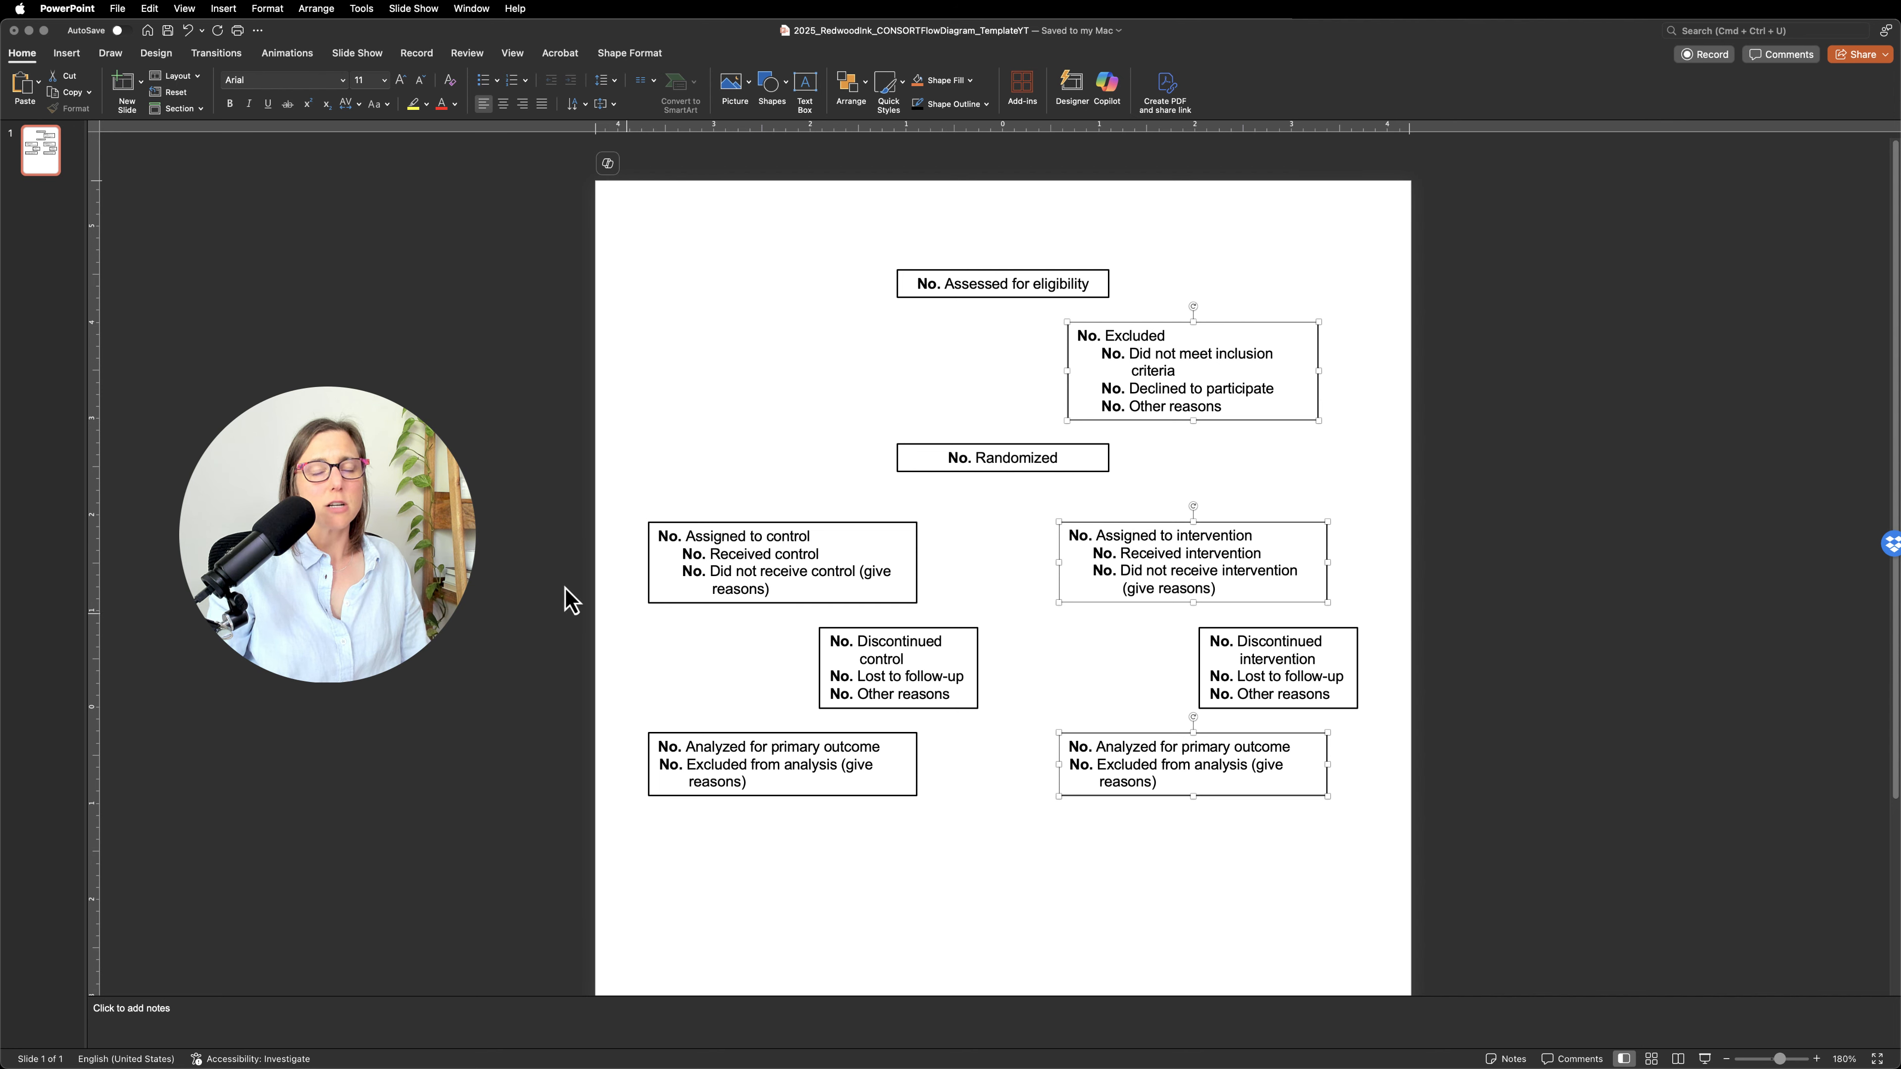
pyautogui.click(1490, 544)
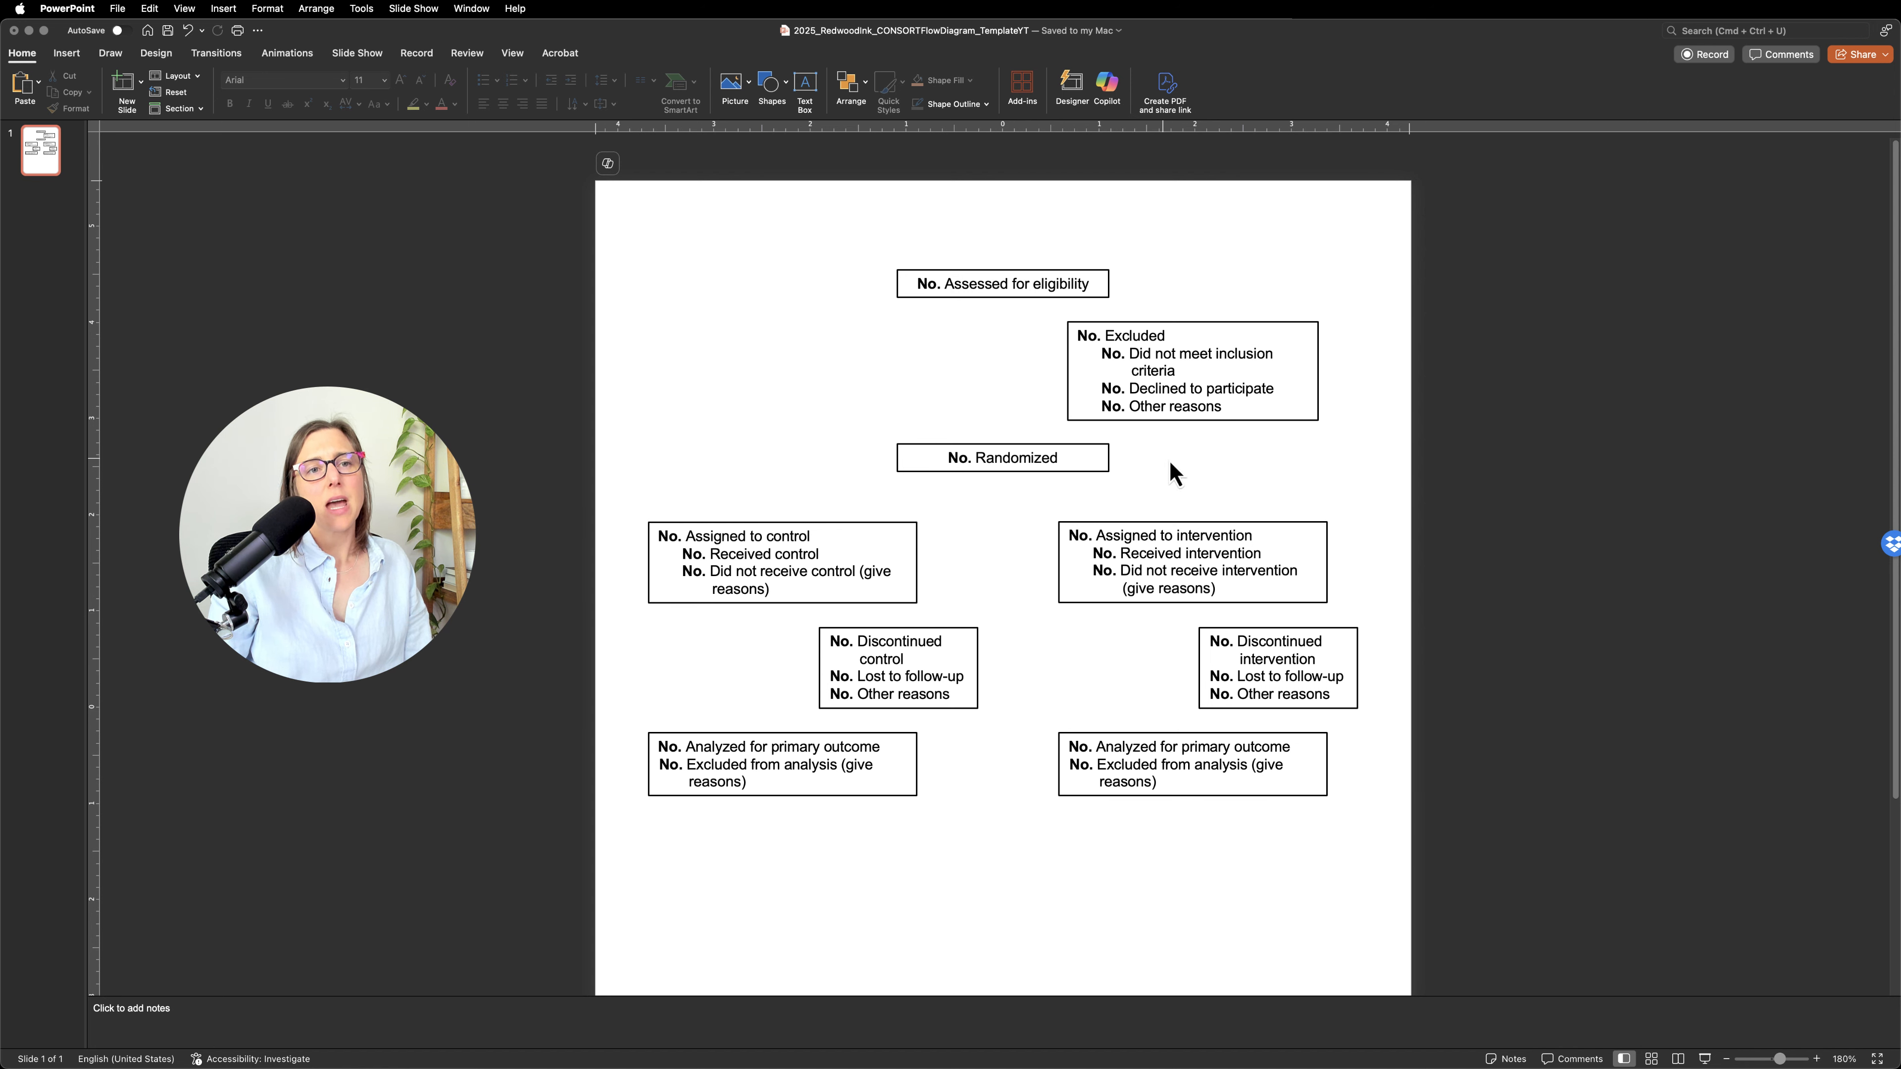
# Move the Assigned to intervention box and the Analyzed box below it right together, flush with the Discontinued intervention box's right edge.
pyautogui.click(1157, 358)
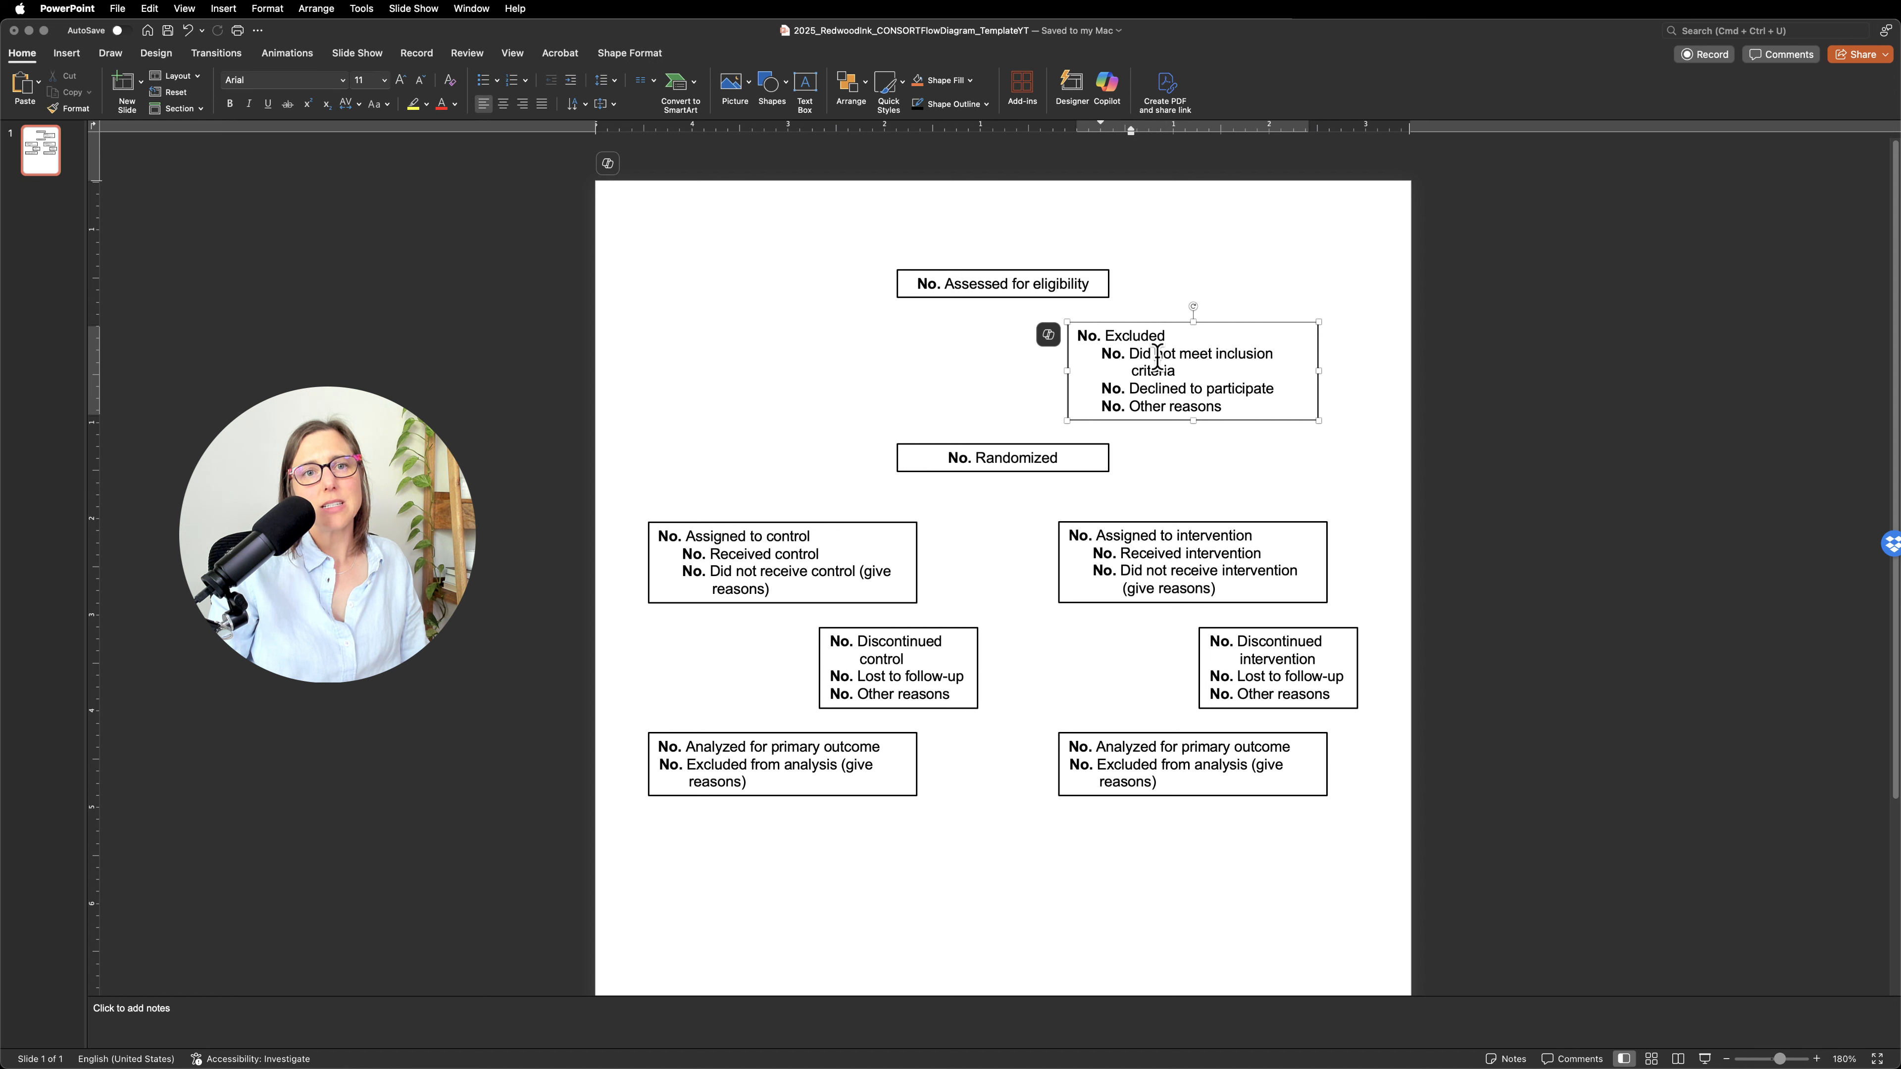
pyautogui.click(1168, 554)
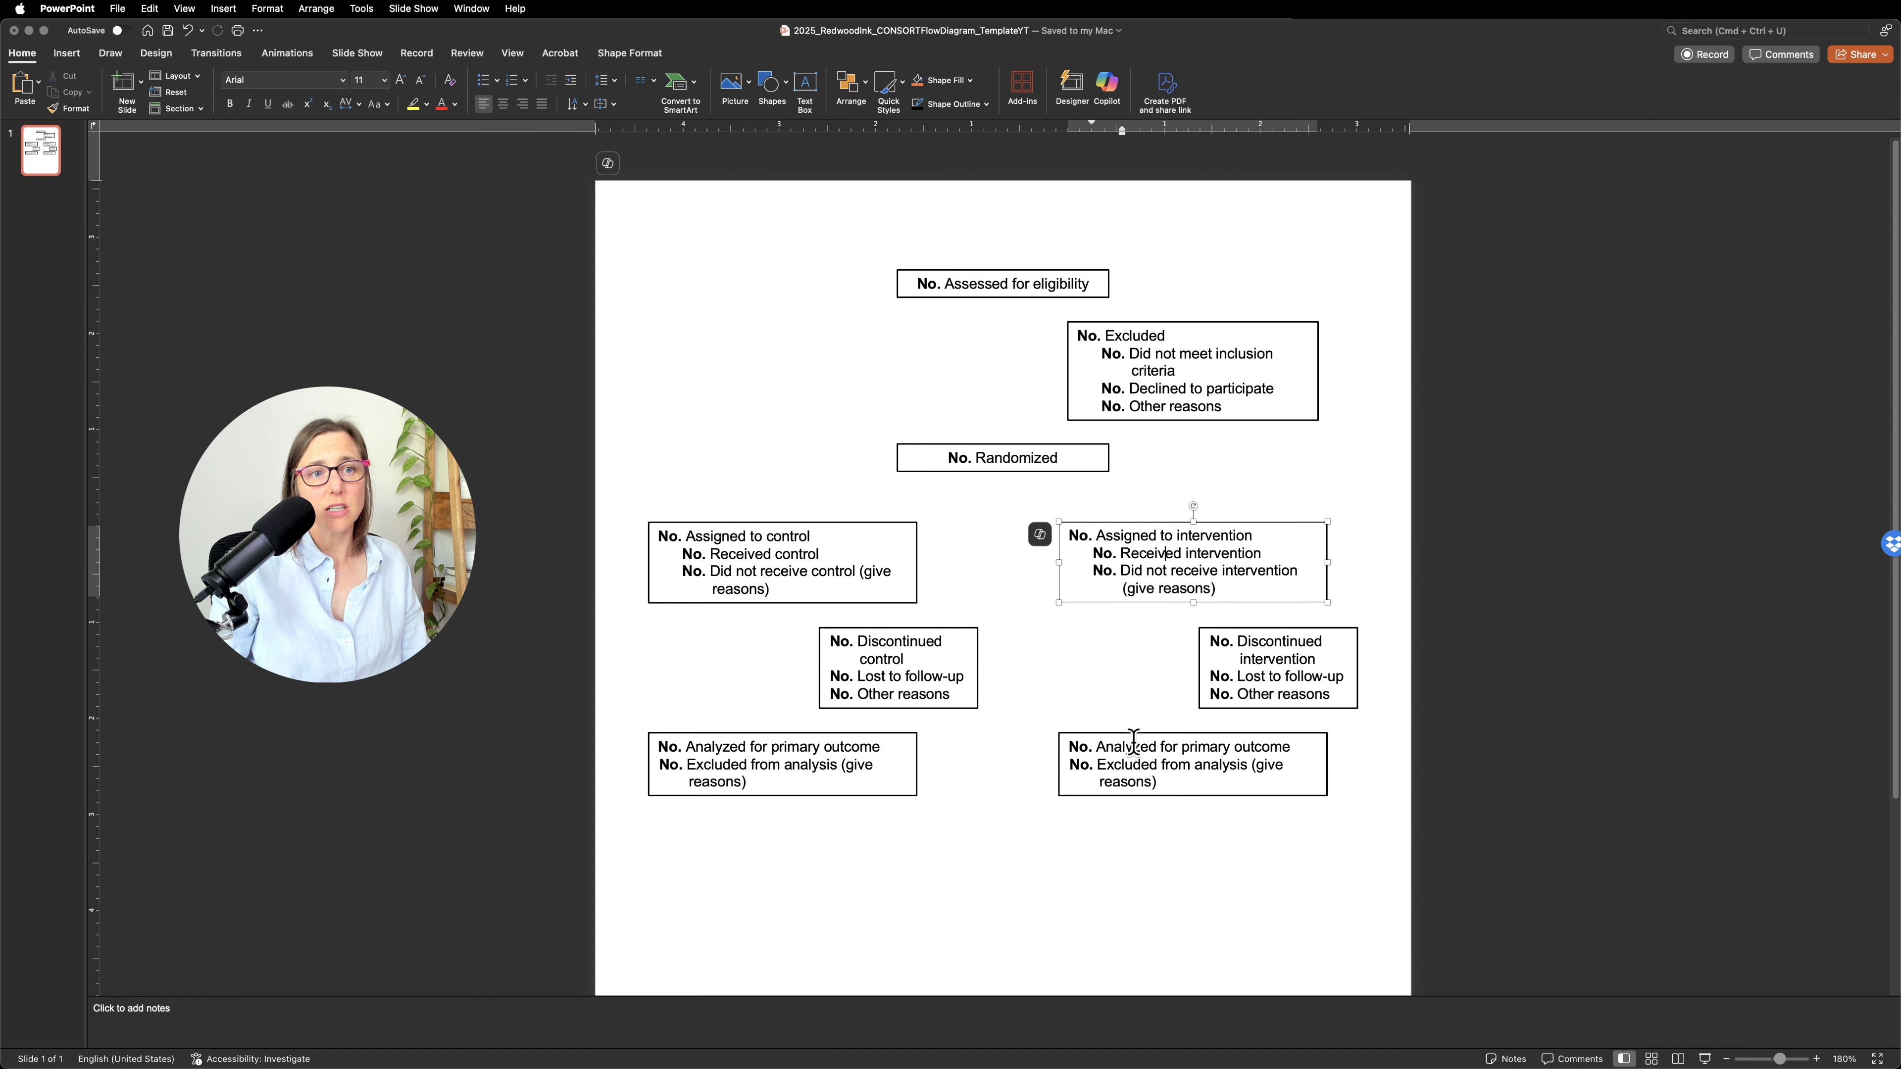
pyautogui.keyDown('shift'); pyautogui.click(1123, 763); pyautogui.keyUp('shift')
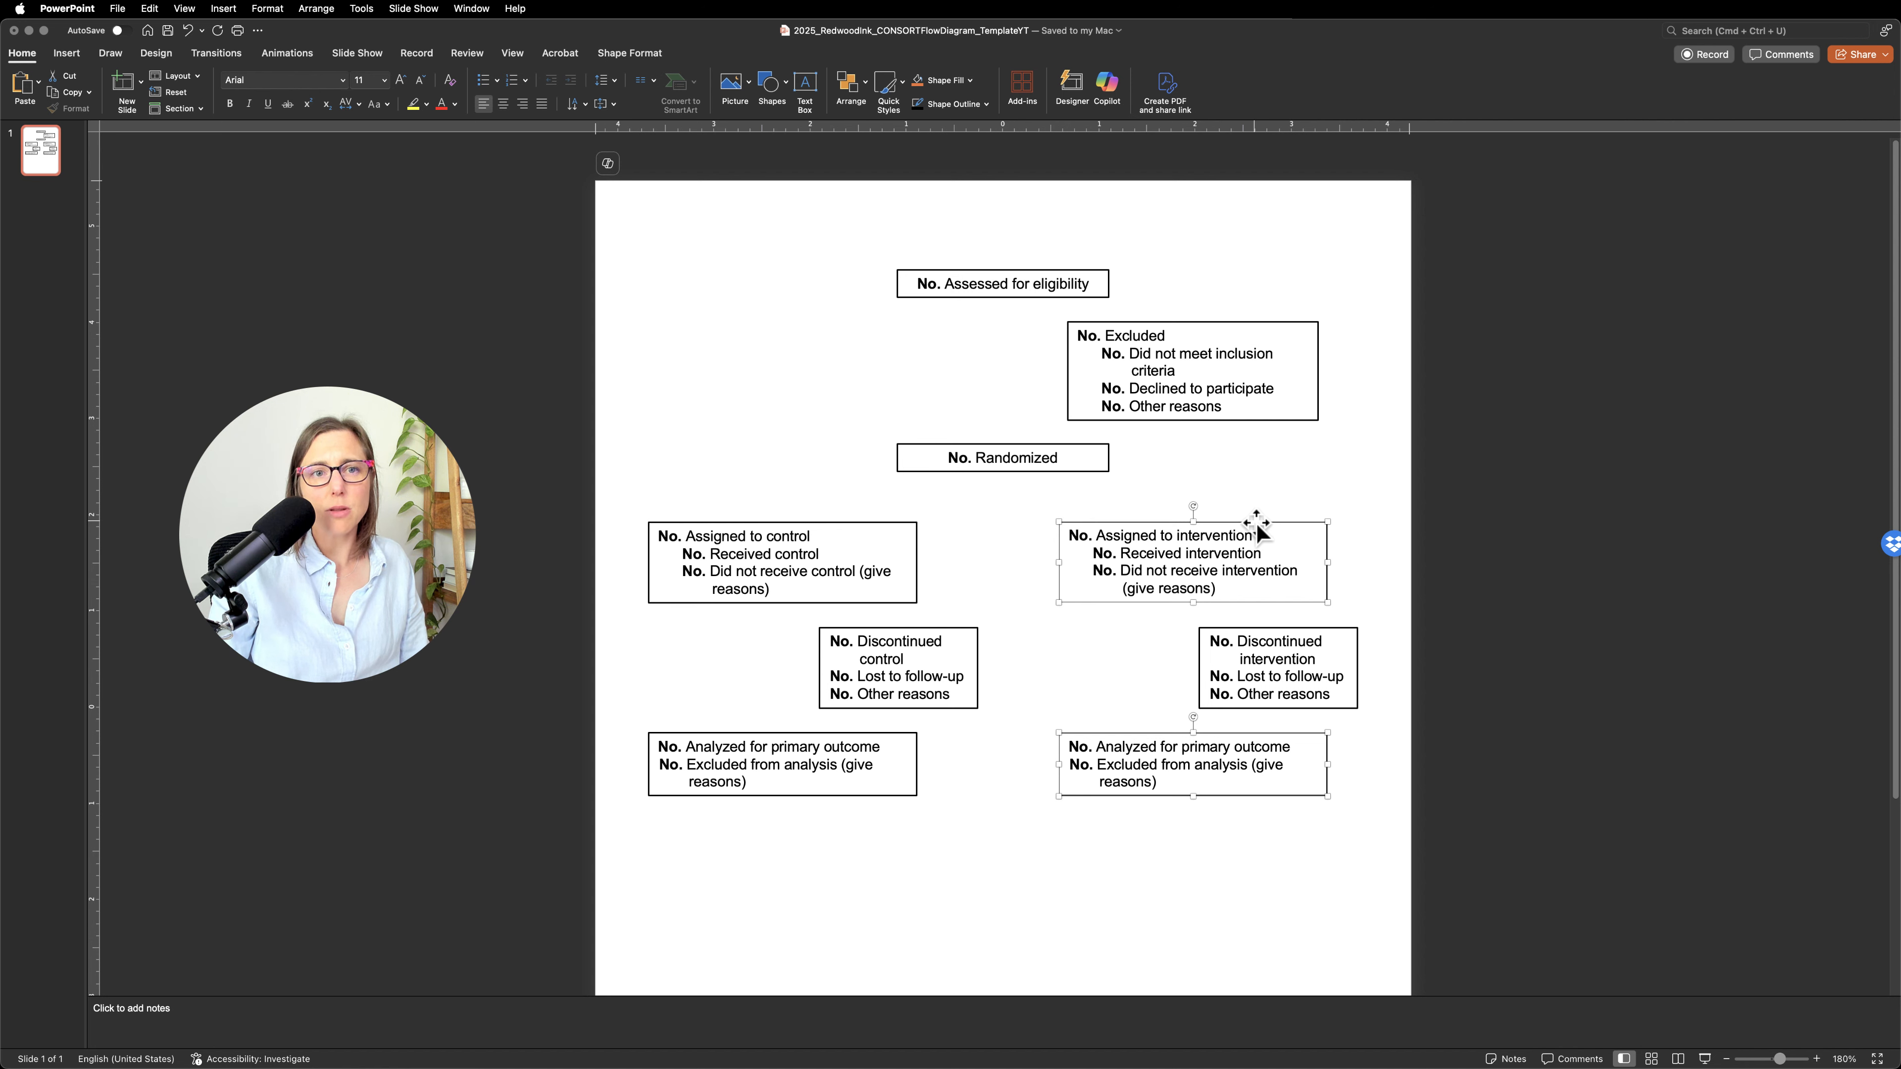
pyautogui.moveTo(1258, 525); pyautogui.dragTo(1264, 522)
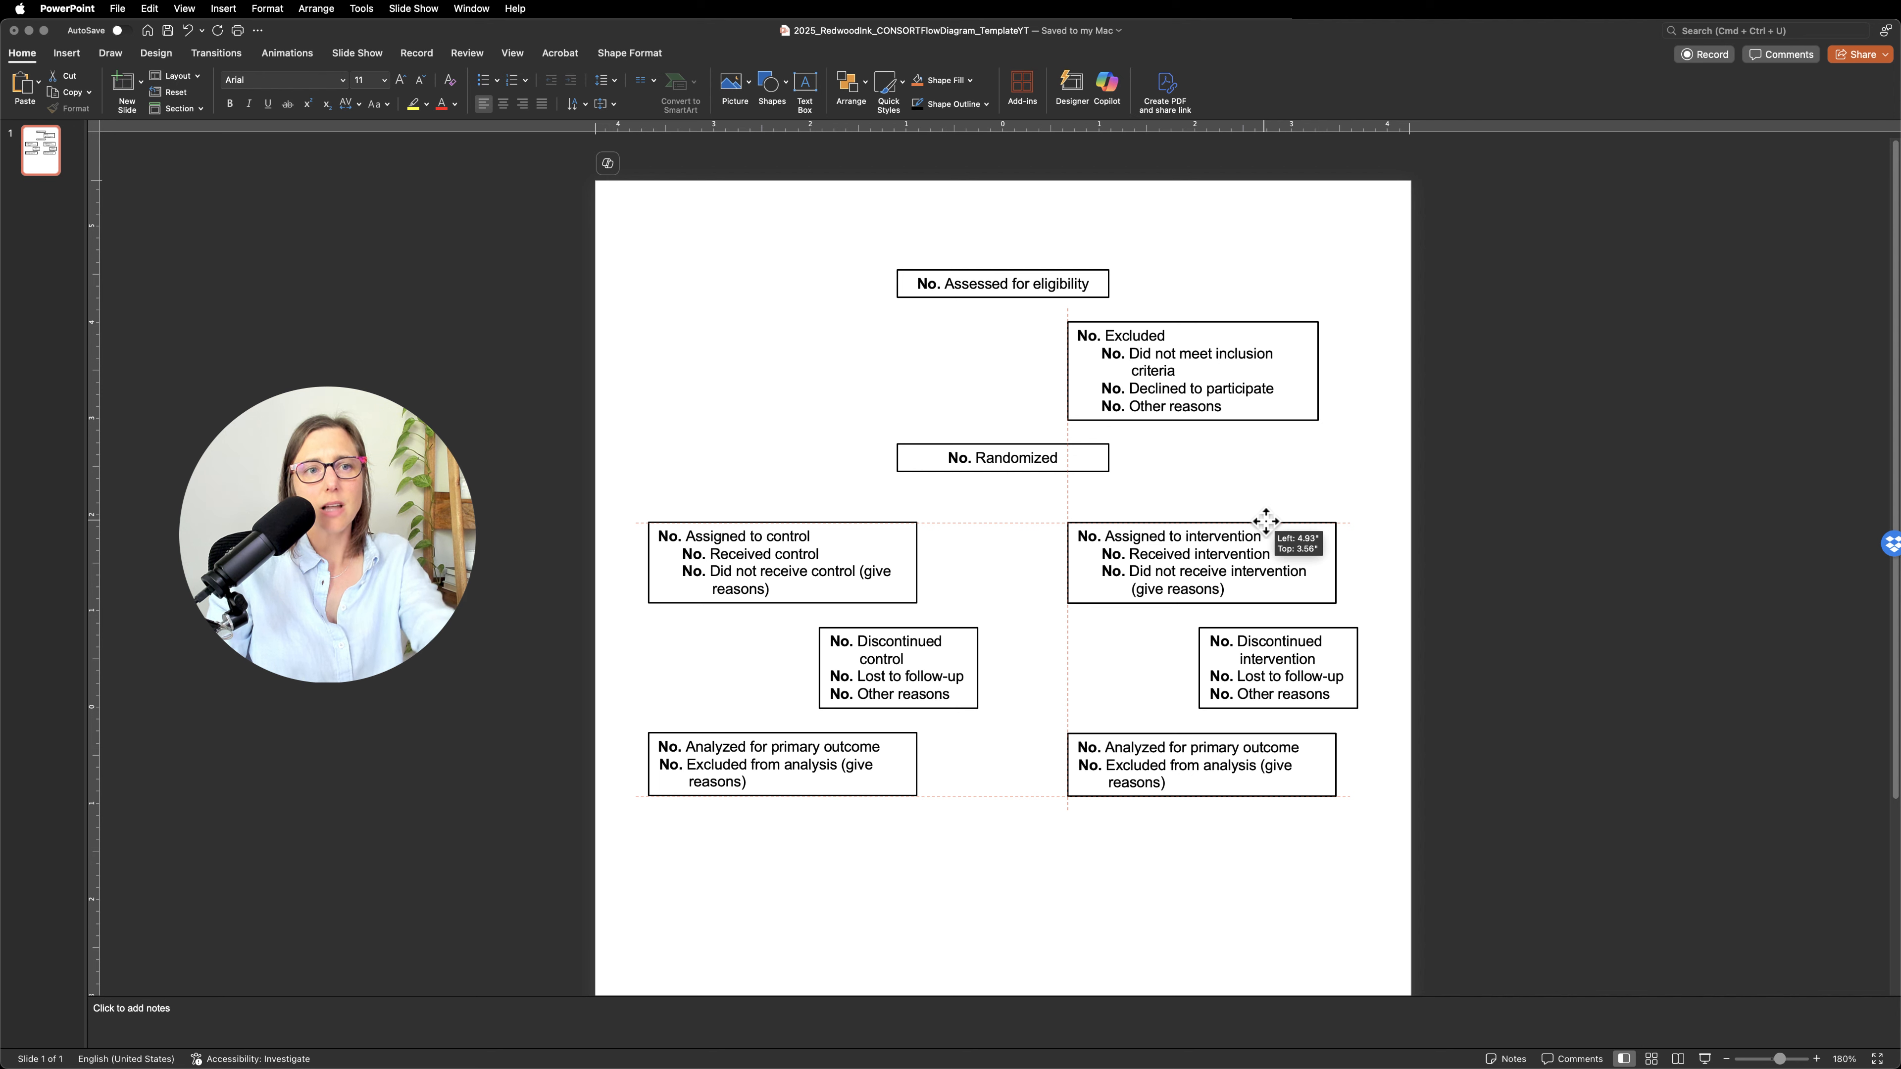
pyautogui.moveTo(1265, 521); pyautogui.dragTo(1265, 522)
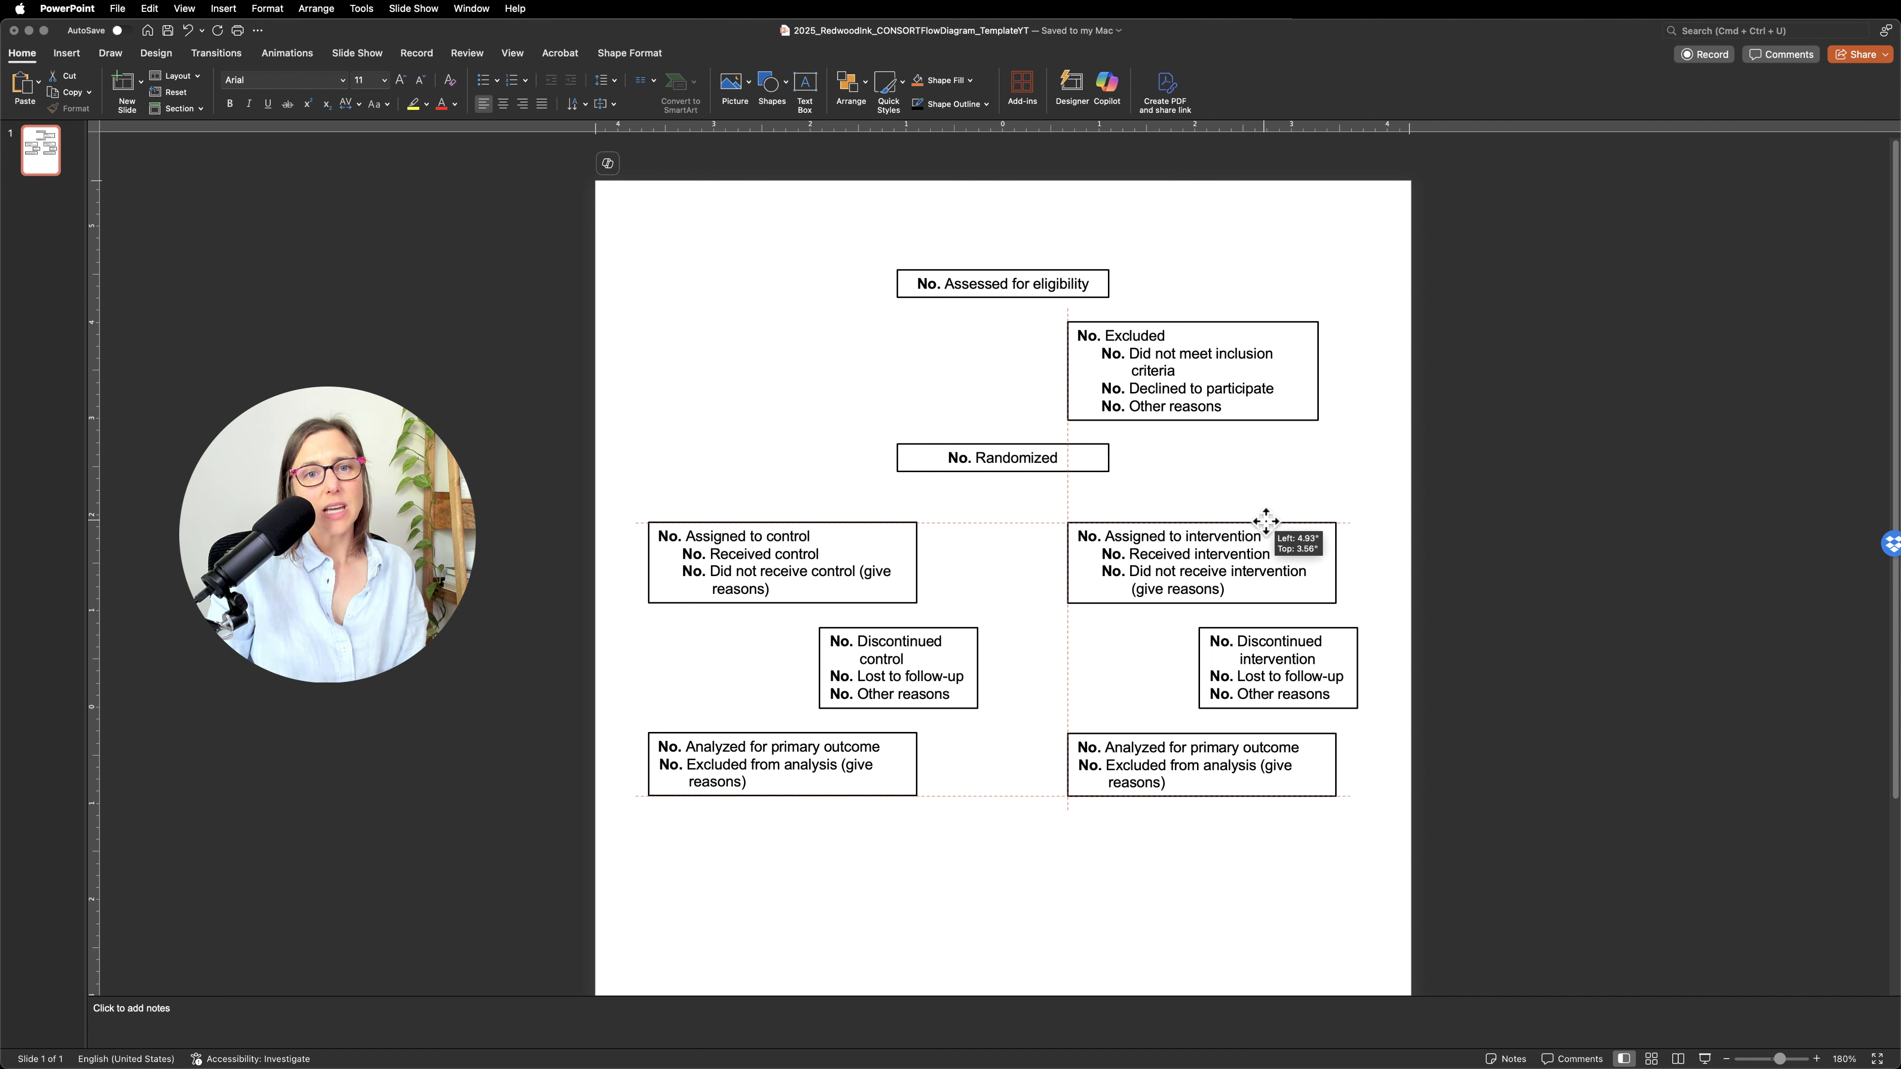
pyautogui.moveTo(1265, 522); pyautogui.dragTo(1284, 520)
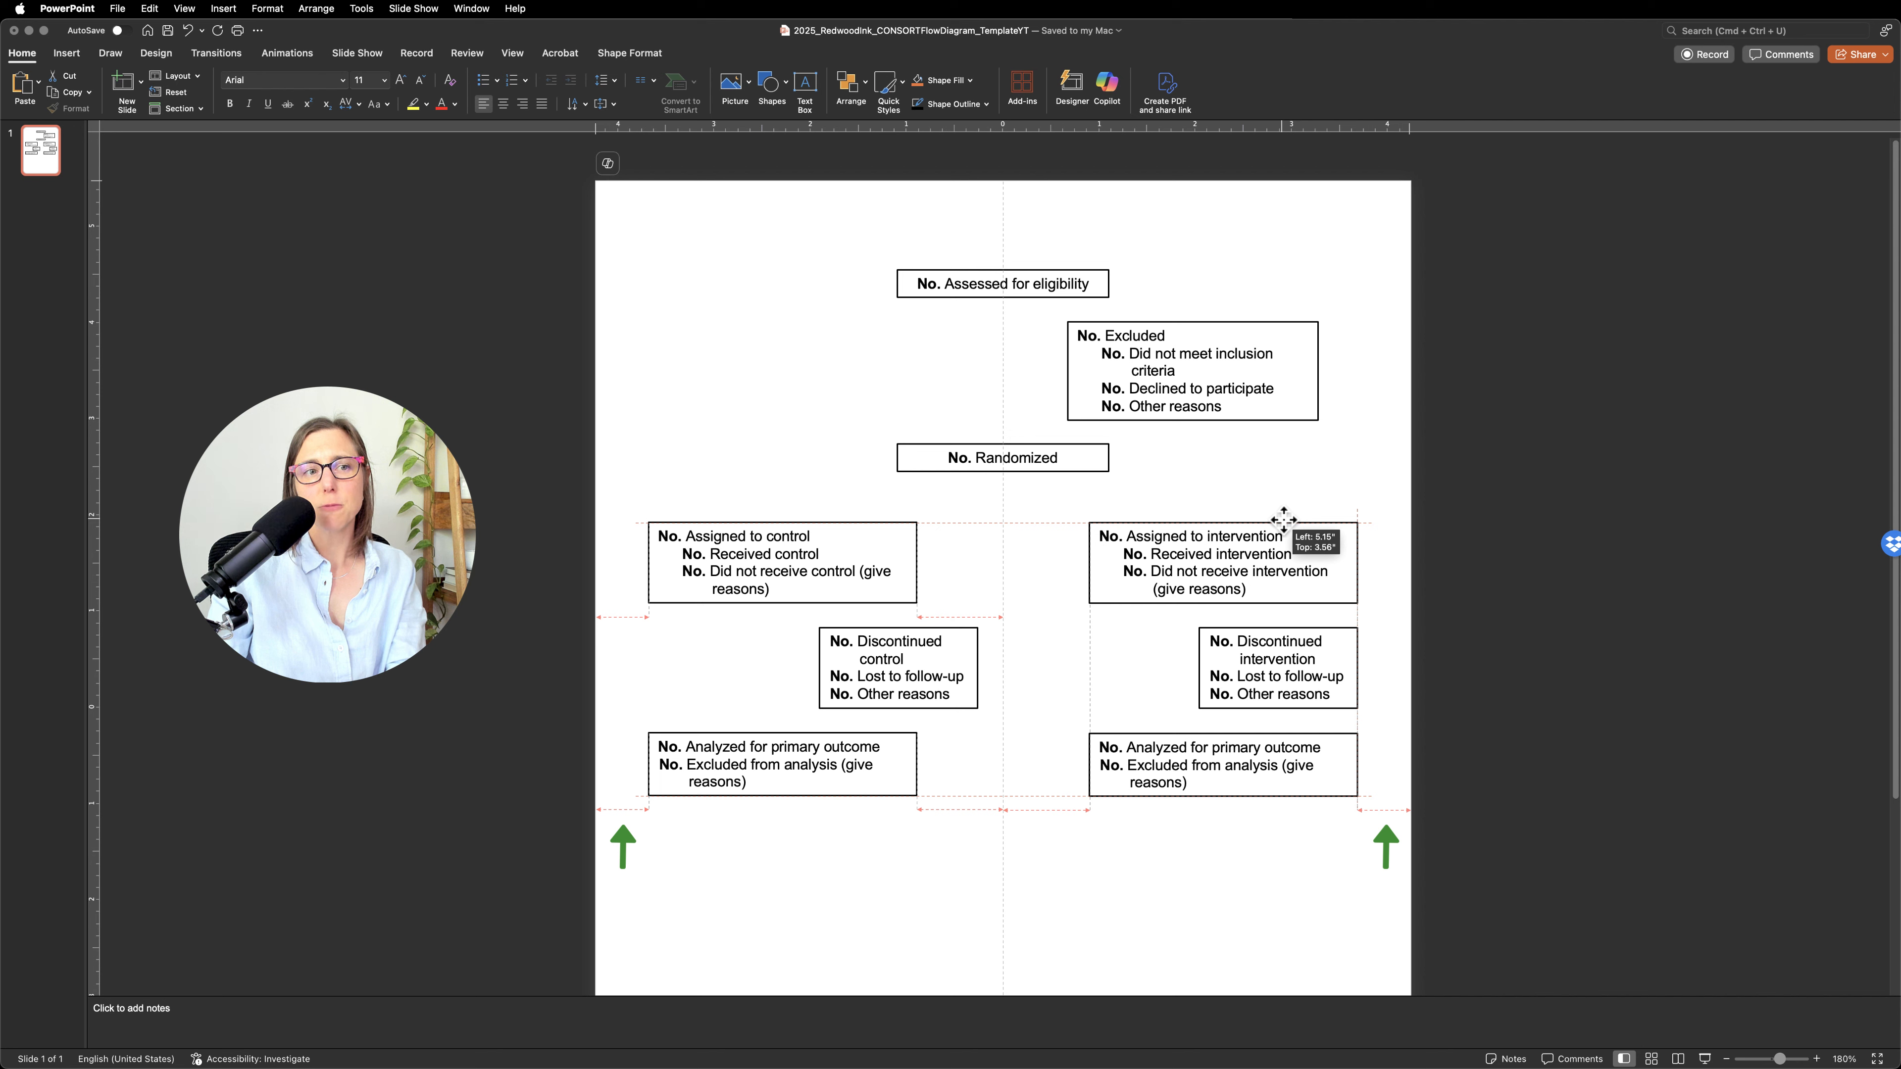
pyautogui.moveTo(1284, 520); pyautogui.dragTo(1284, 519)
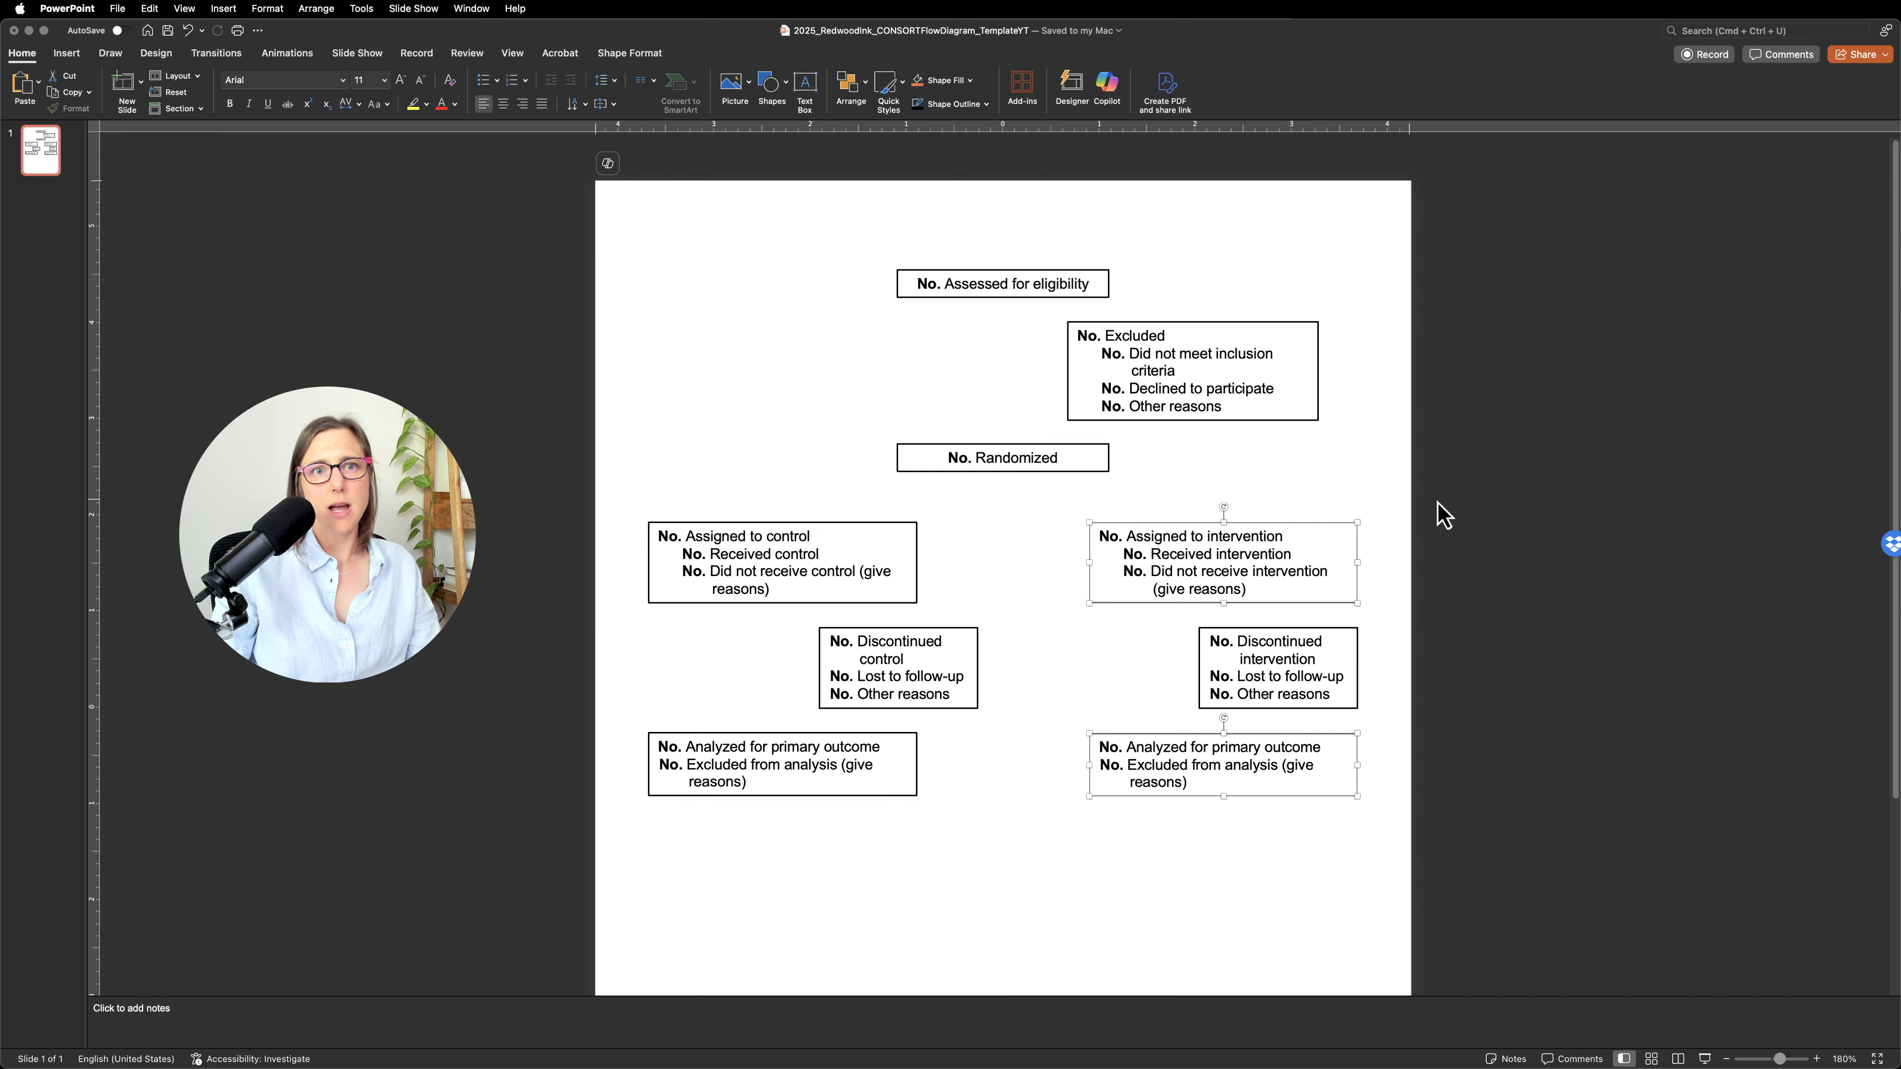
# Narrow the Excluded box from its right edge to fit closely around its text.
pyautogui.click(1216, 355)
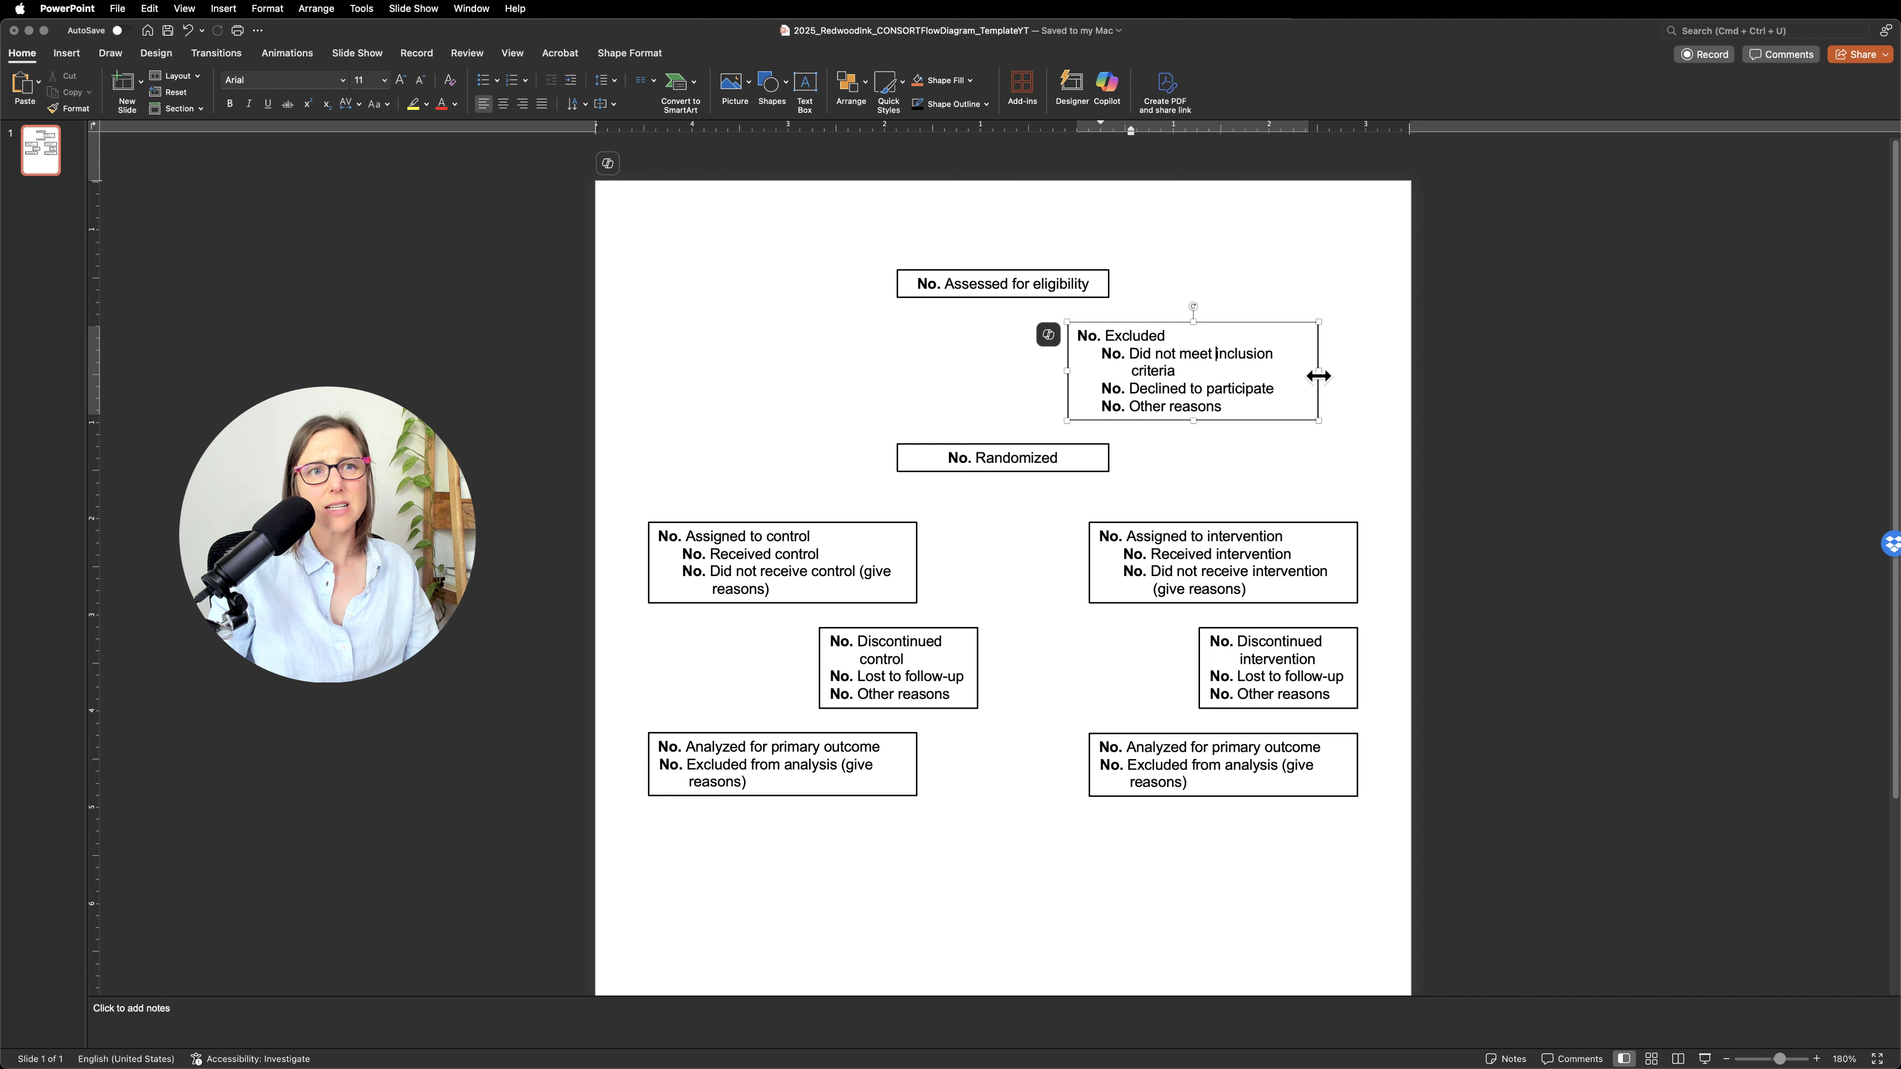
pyautogui.moveTo(1318, 376); pyautogui.dragTo(1285, 374)
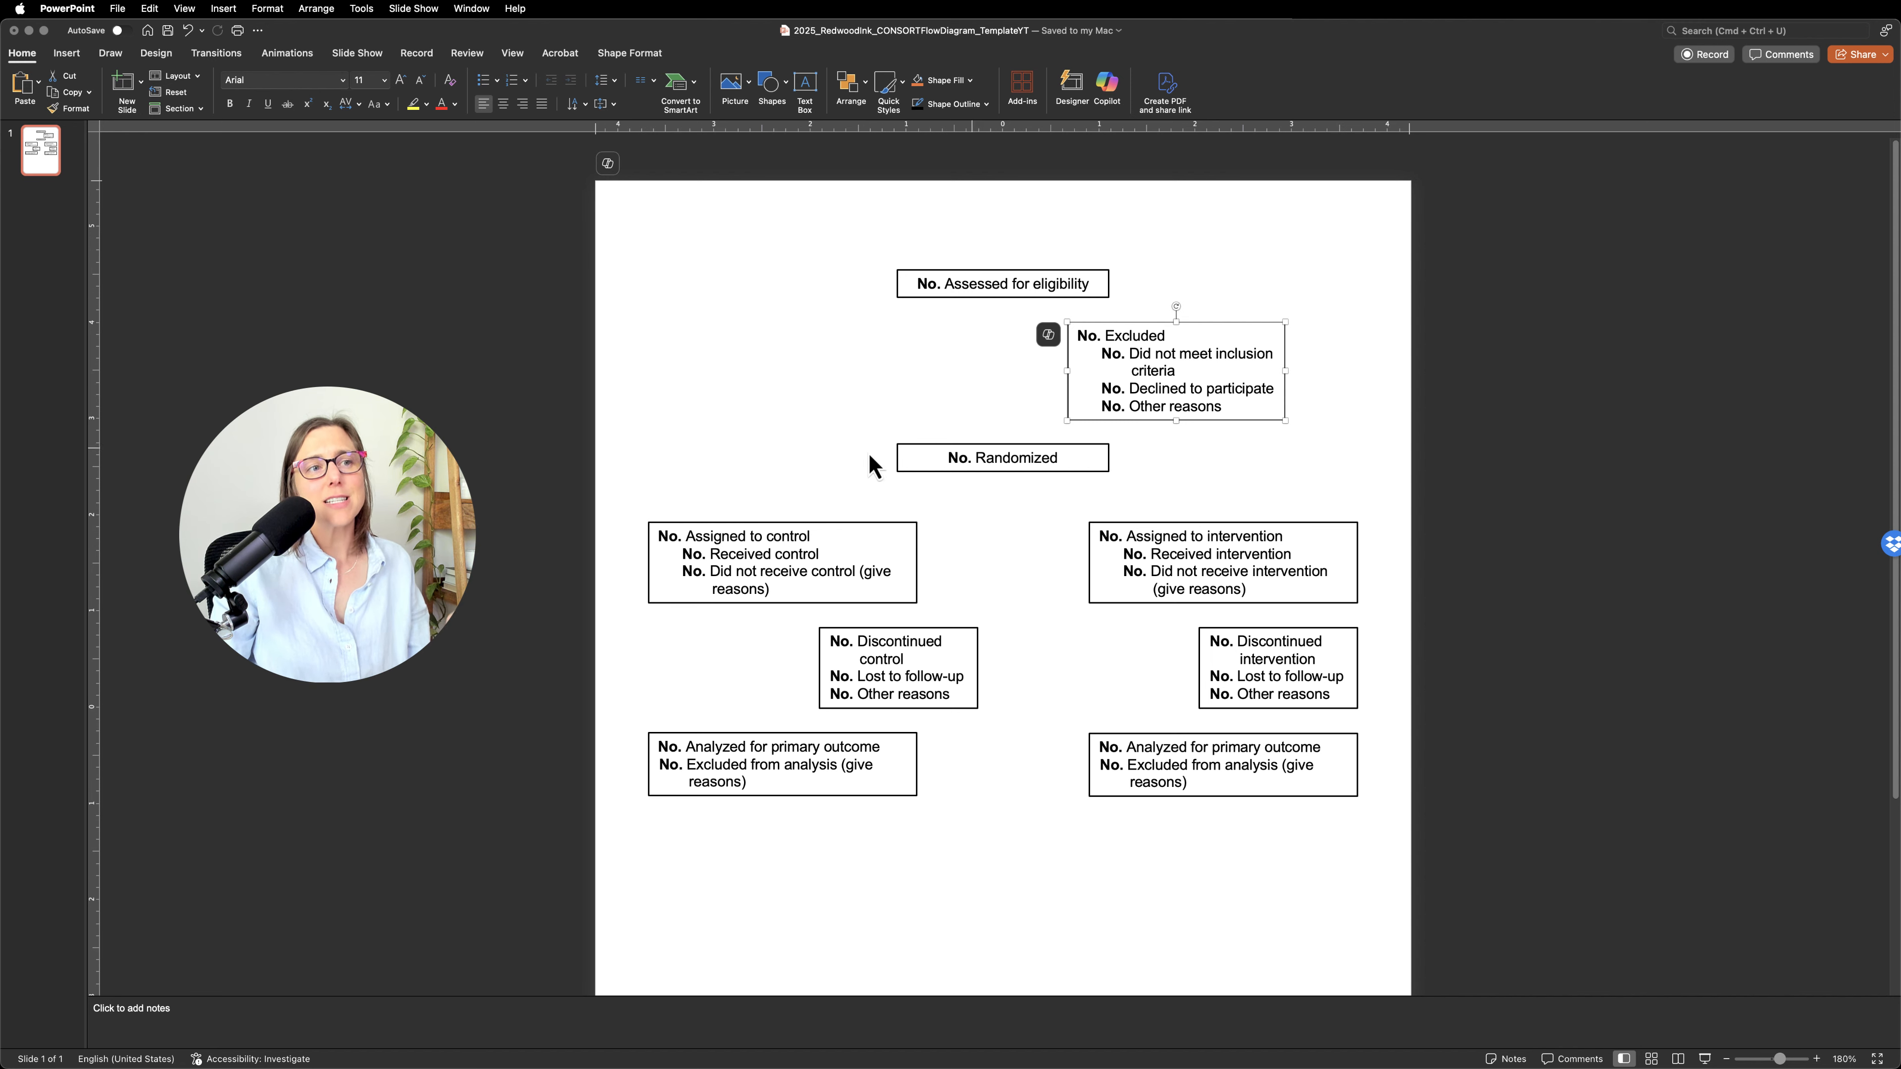
pyautogui.click(660, 396)
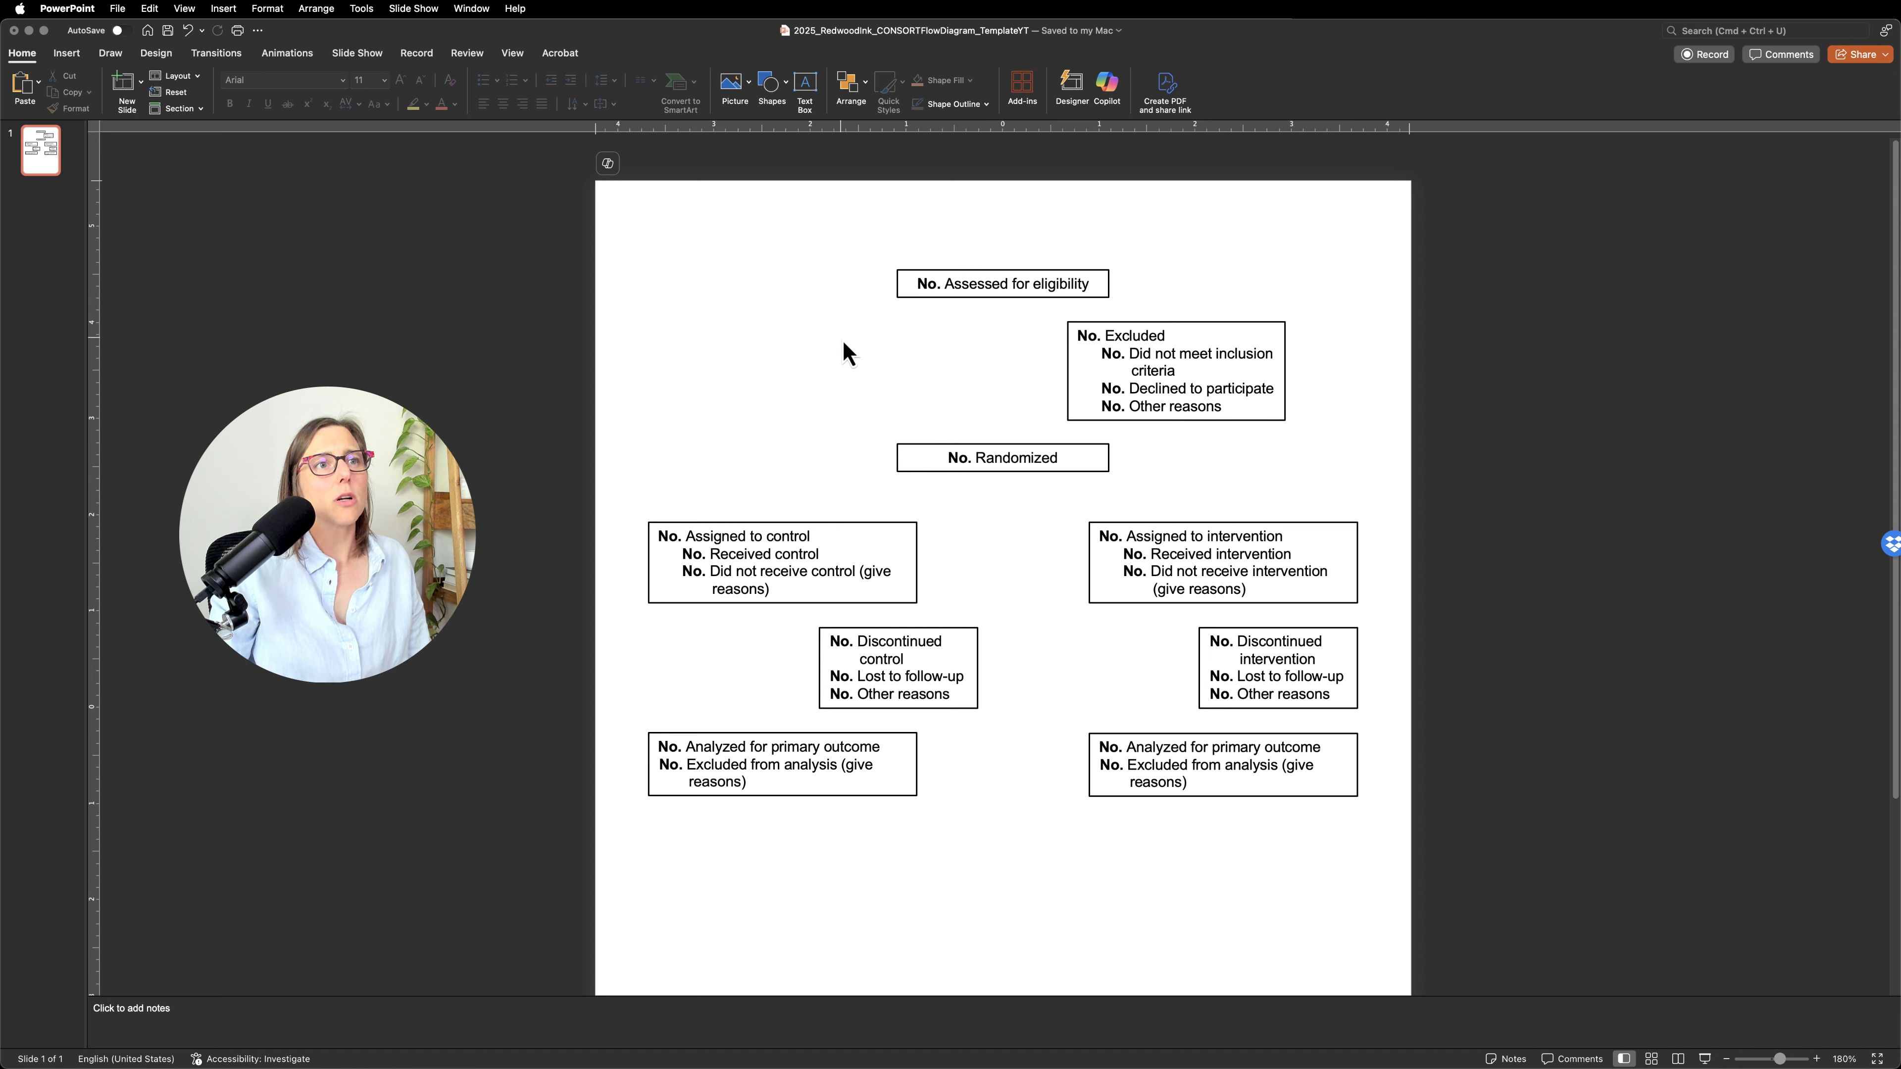
# Draw a vertical downward arrow about 1.21" long in the empty area left of the Excluded box.
pyautogui.click(784, 88)
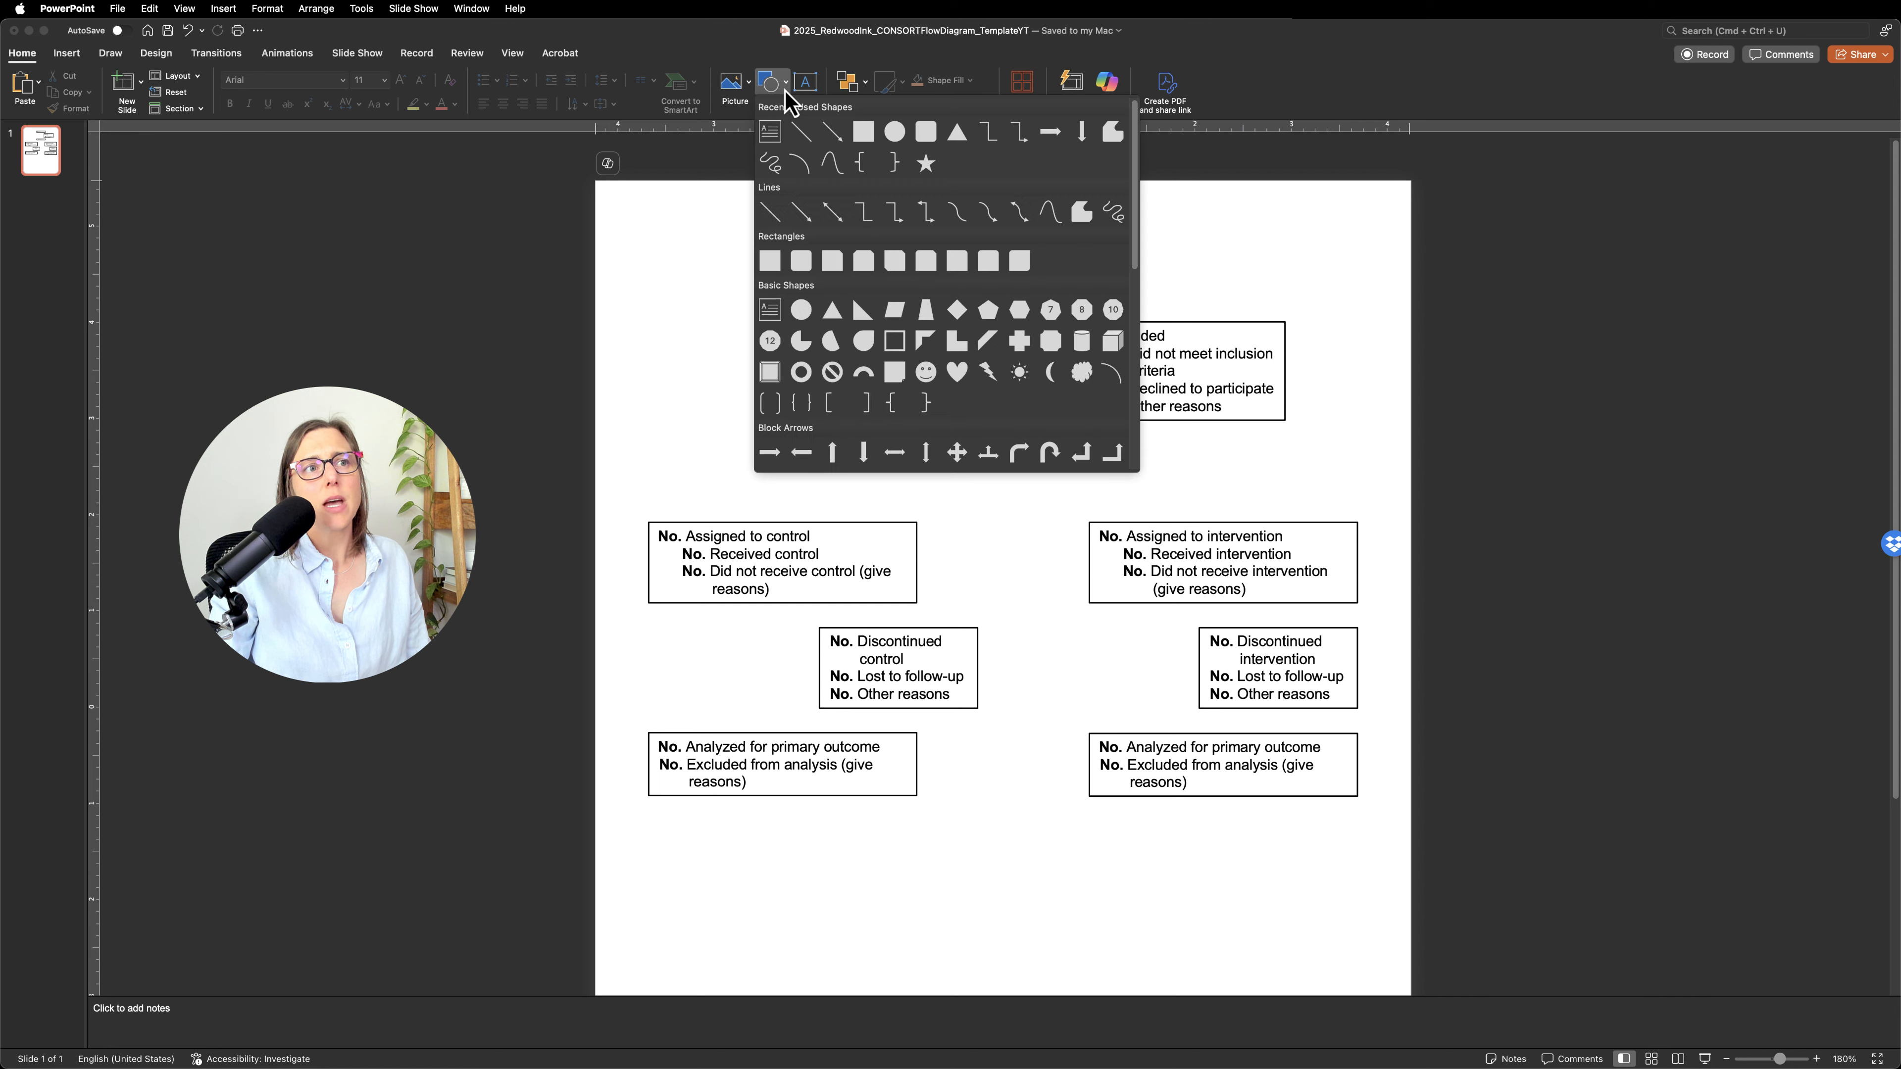
pyautogui.click(835, 142)
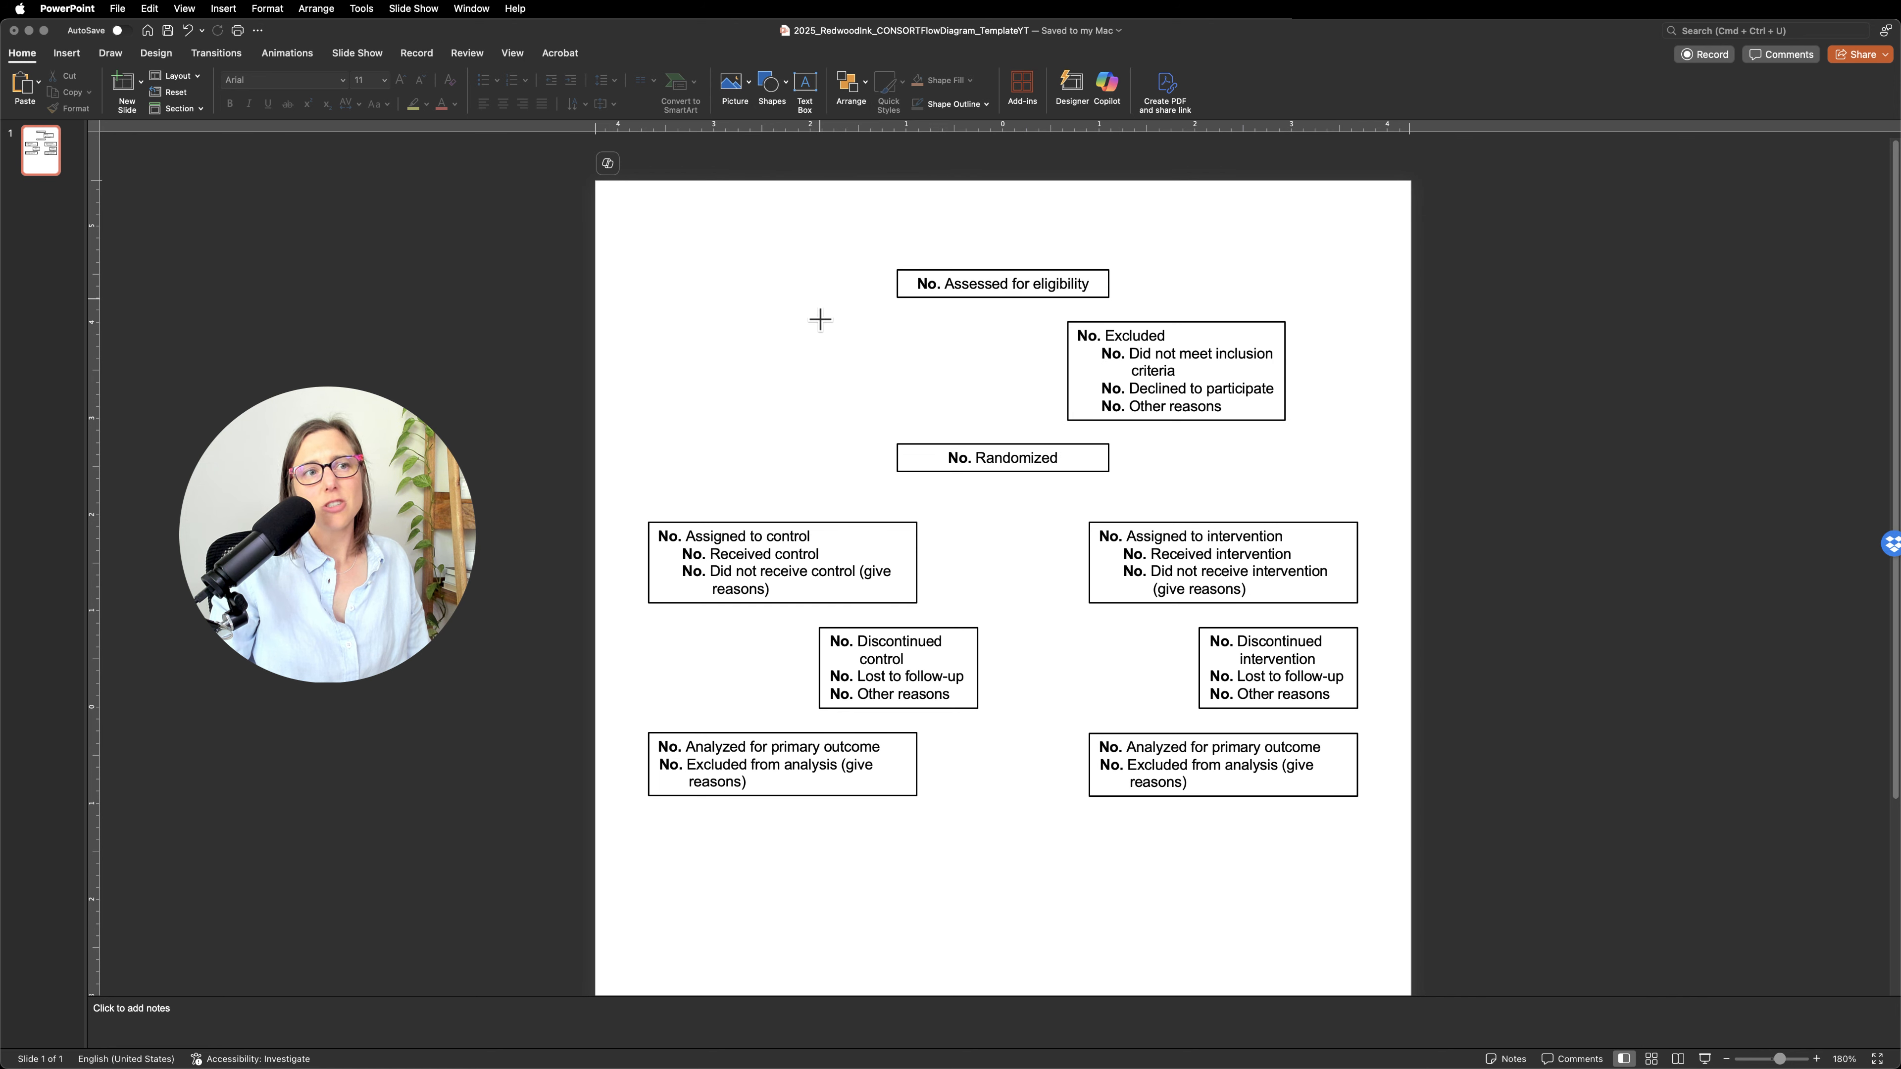
pyautogui.moveTo(819, 297); pyautogui.dragTo(819, 412)
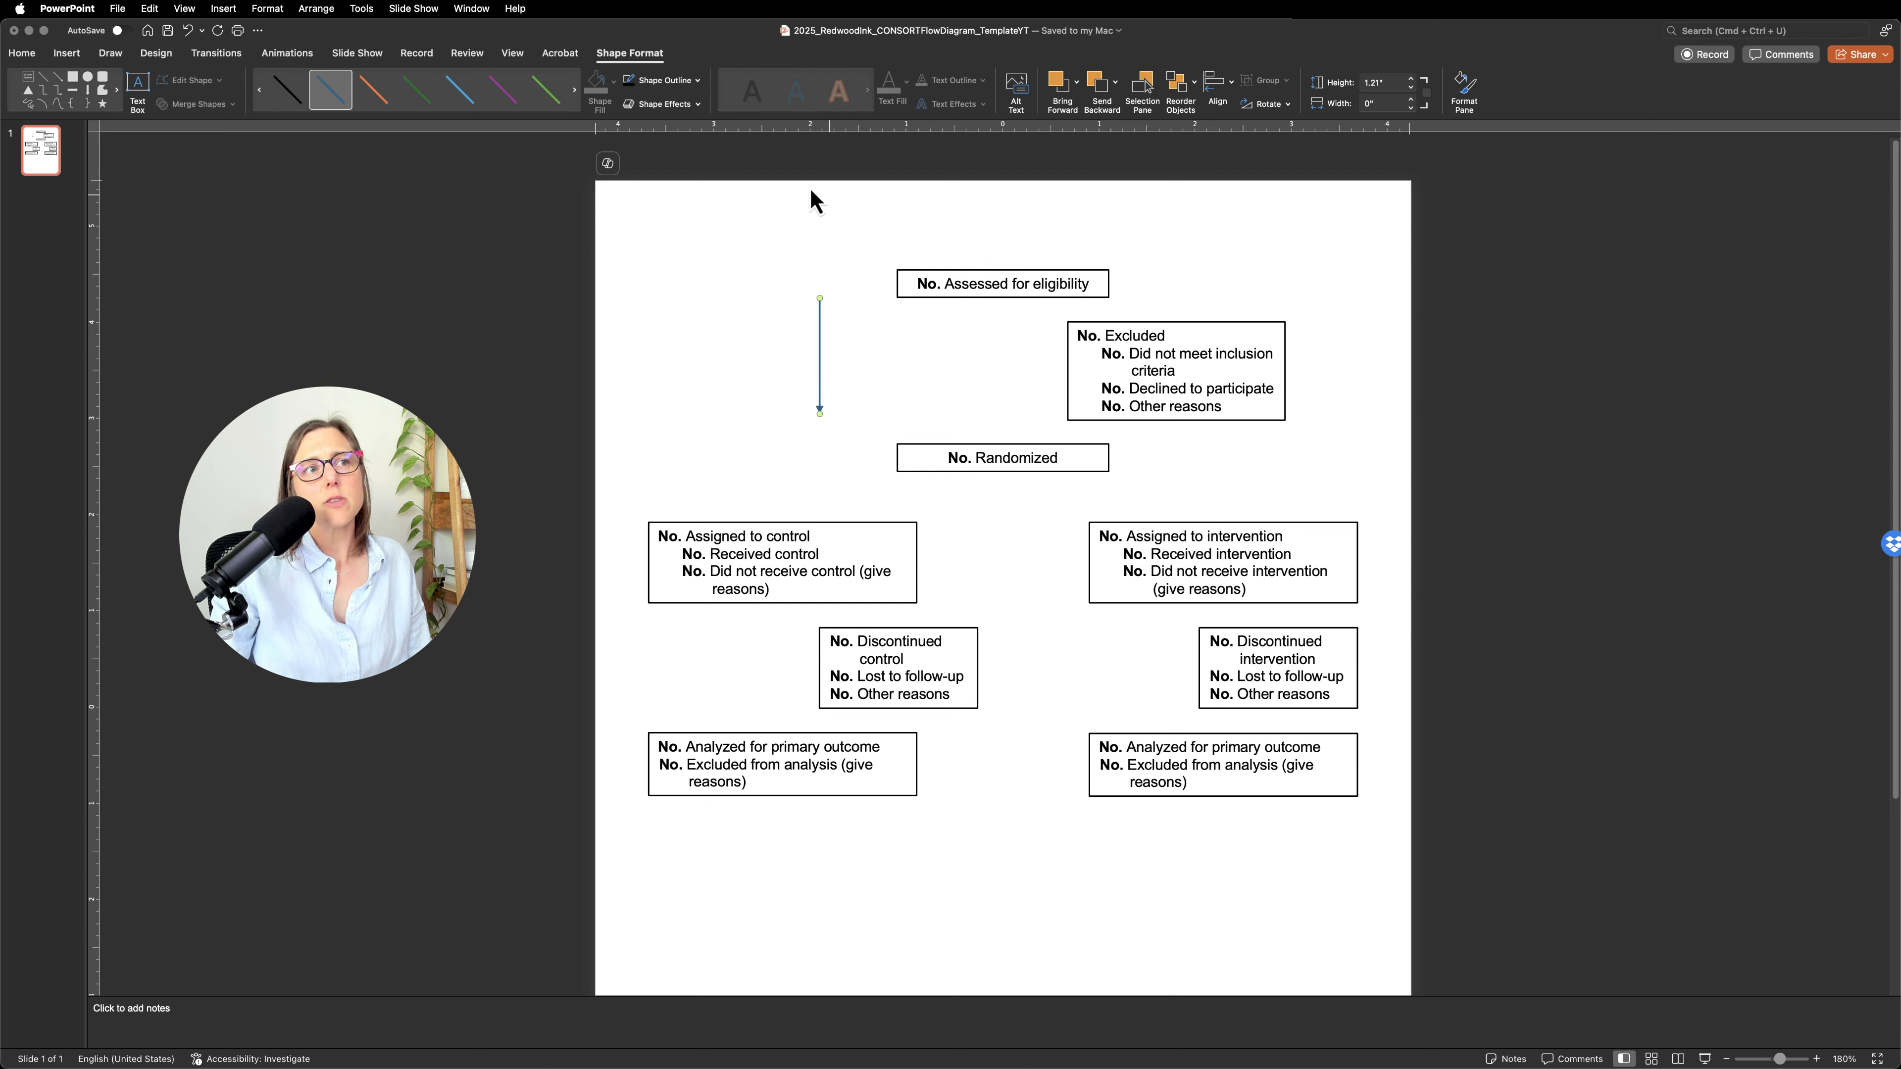
# Format the new arrow's outline with a 1 pt weight and black color.
pyautogui.click(699, 81)
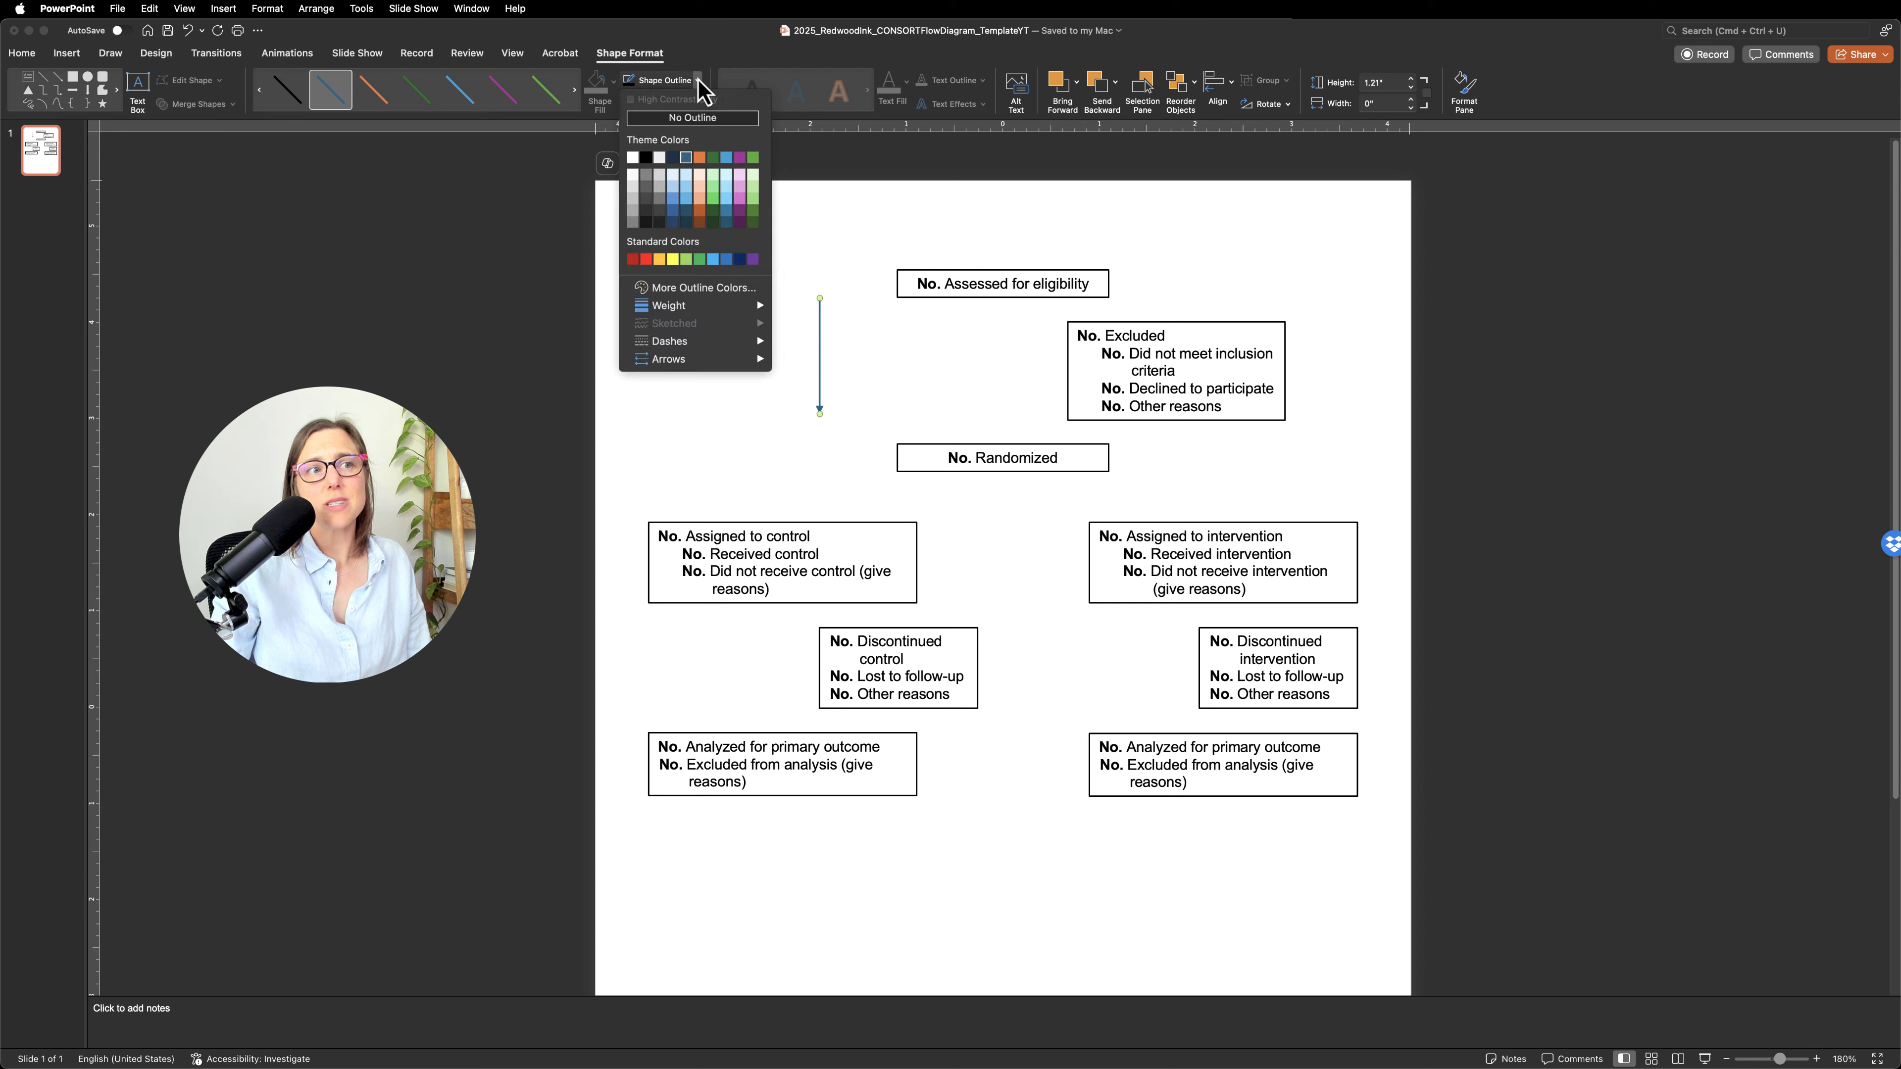
pyautogui.moveTo(673, 311)
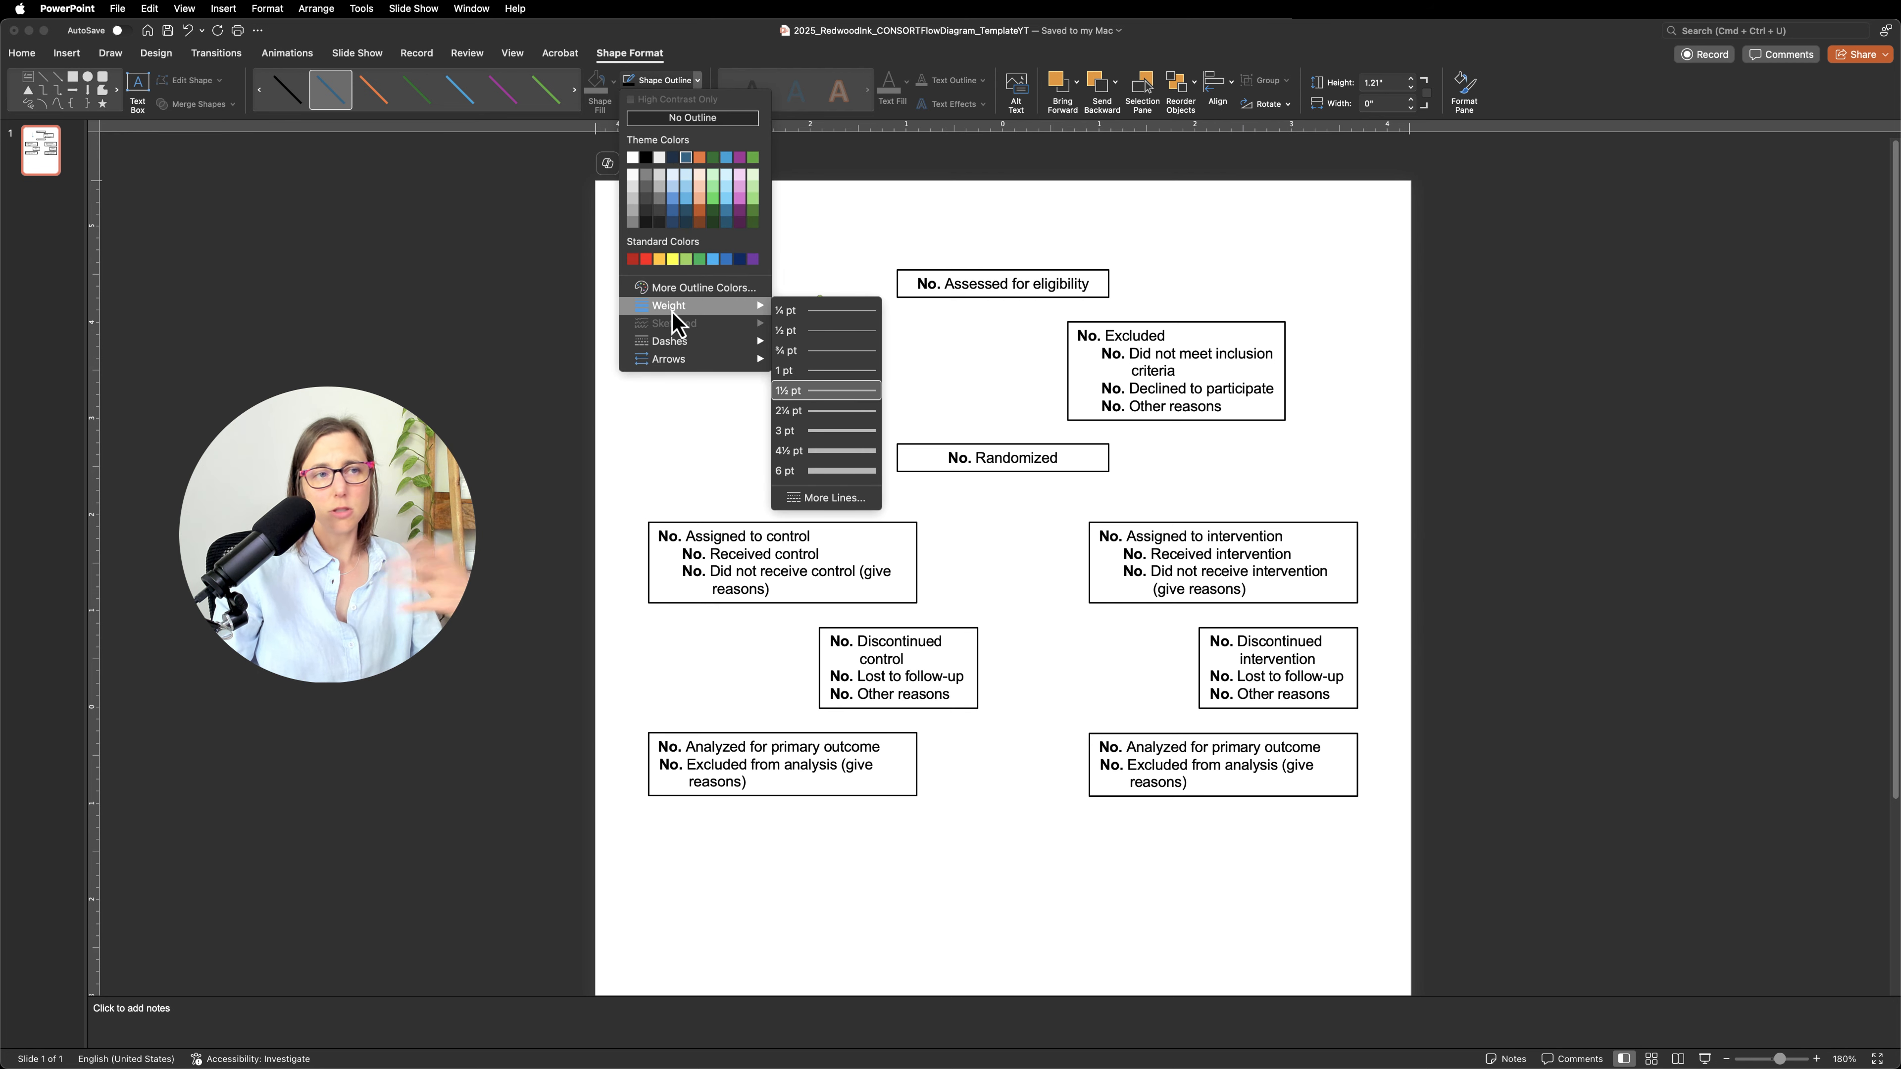
pyautogui.click(842, 371)
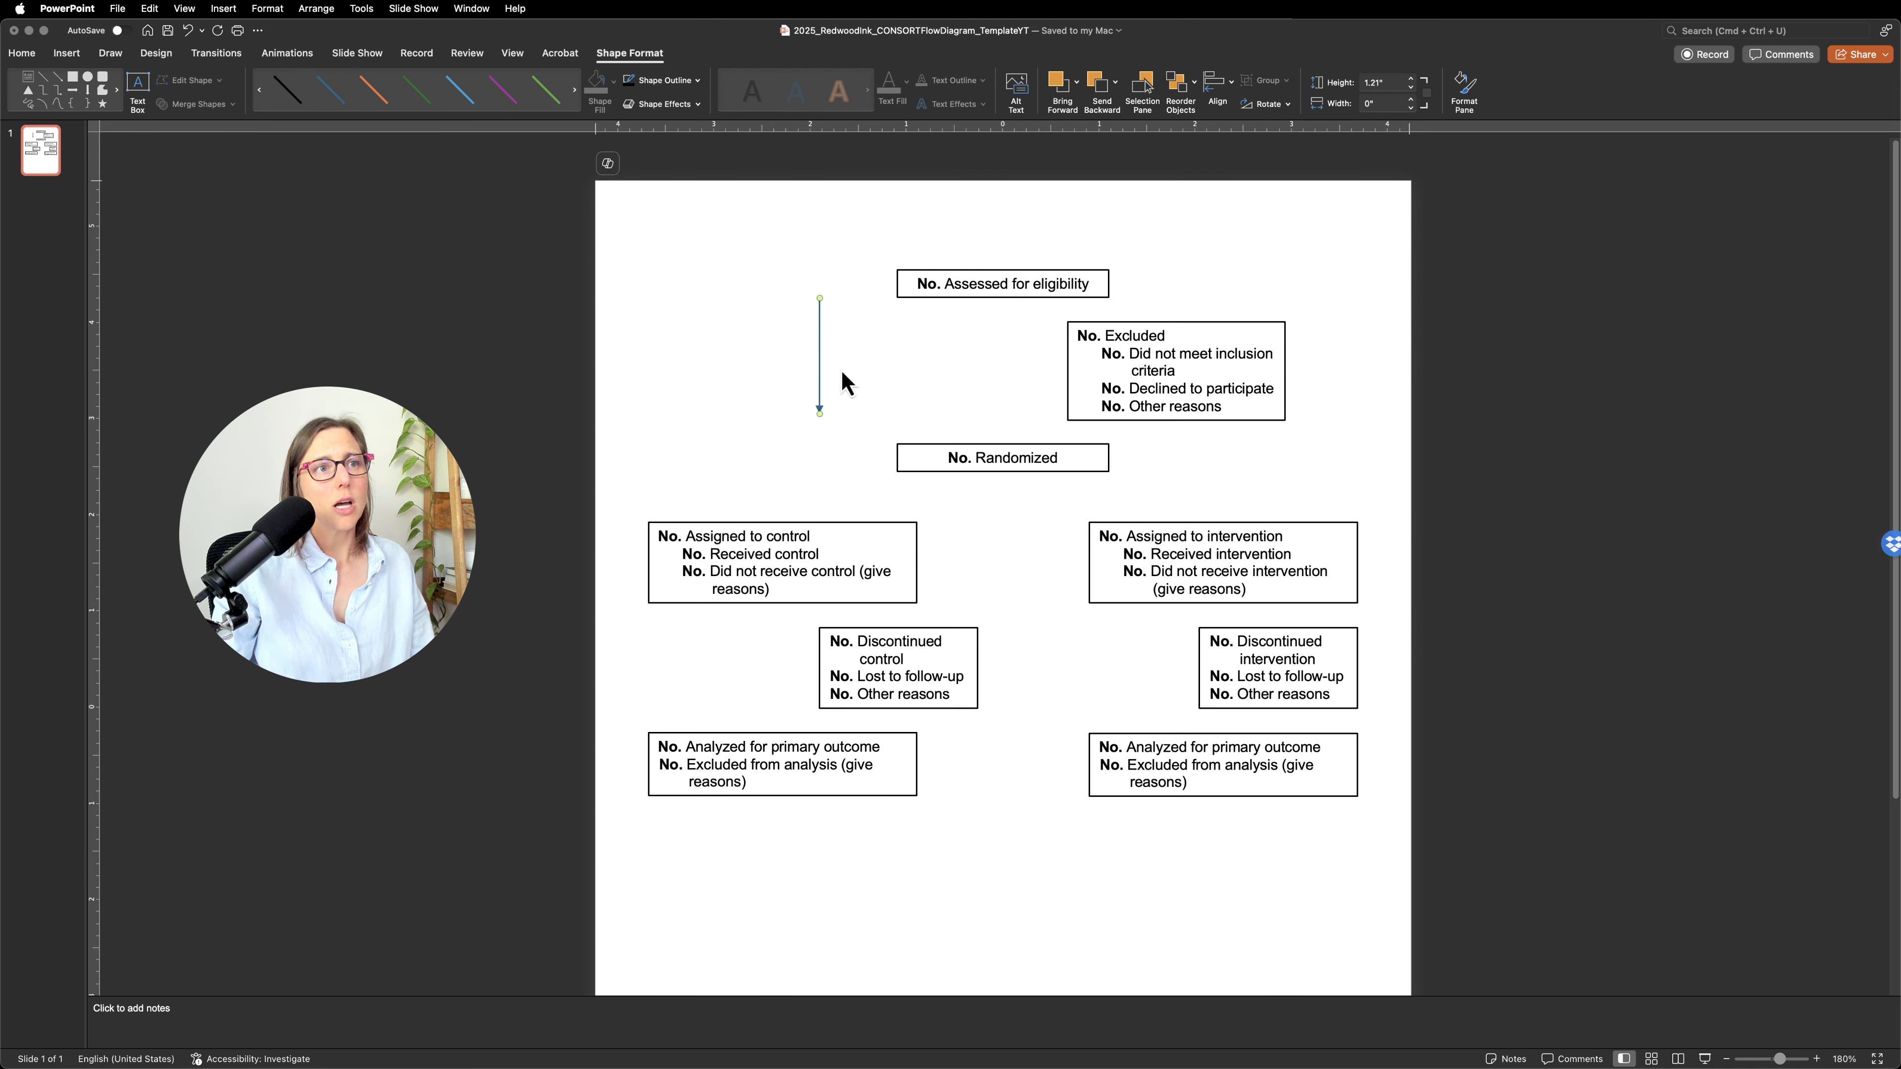
pyautogui.click(697, 81)
pyautogui.click(646, 157)
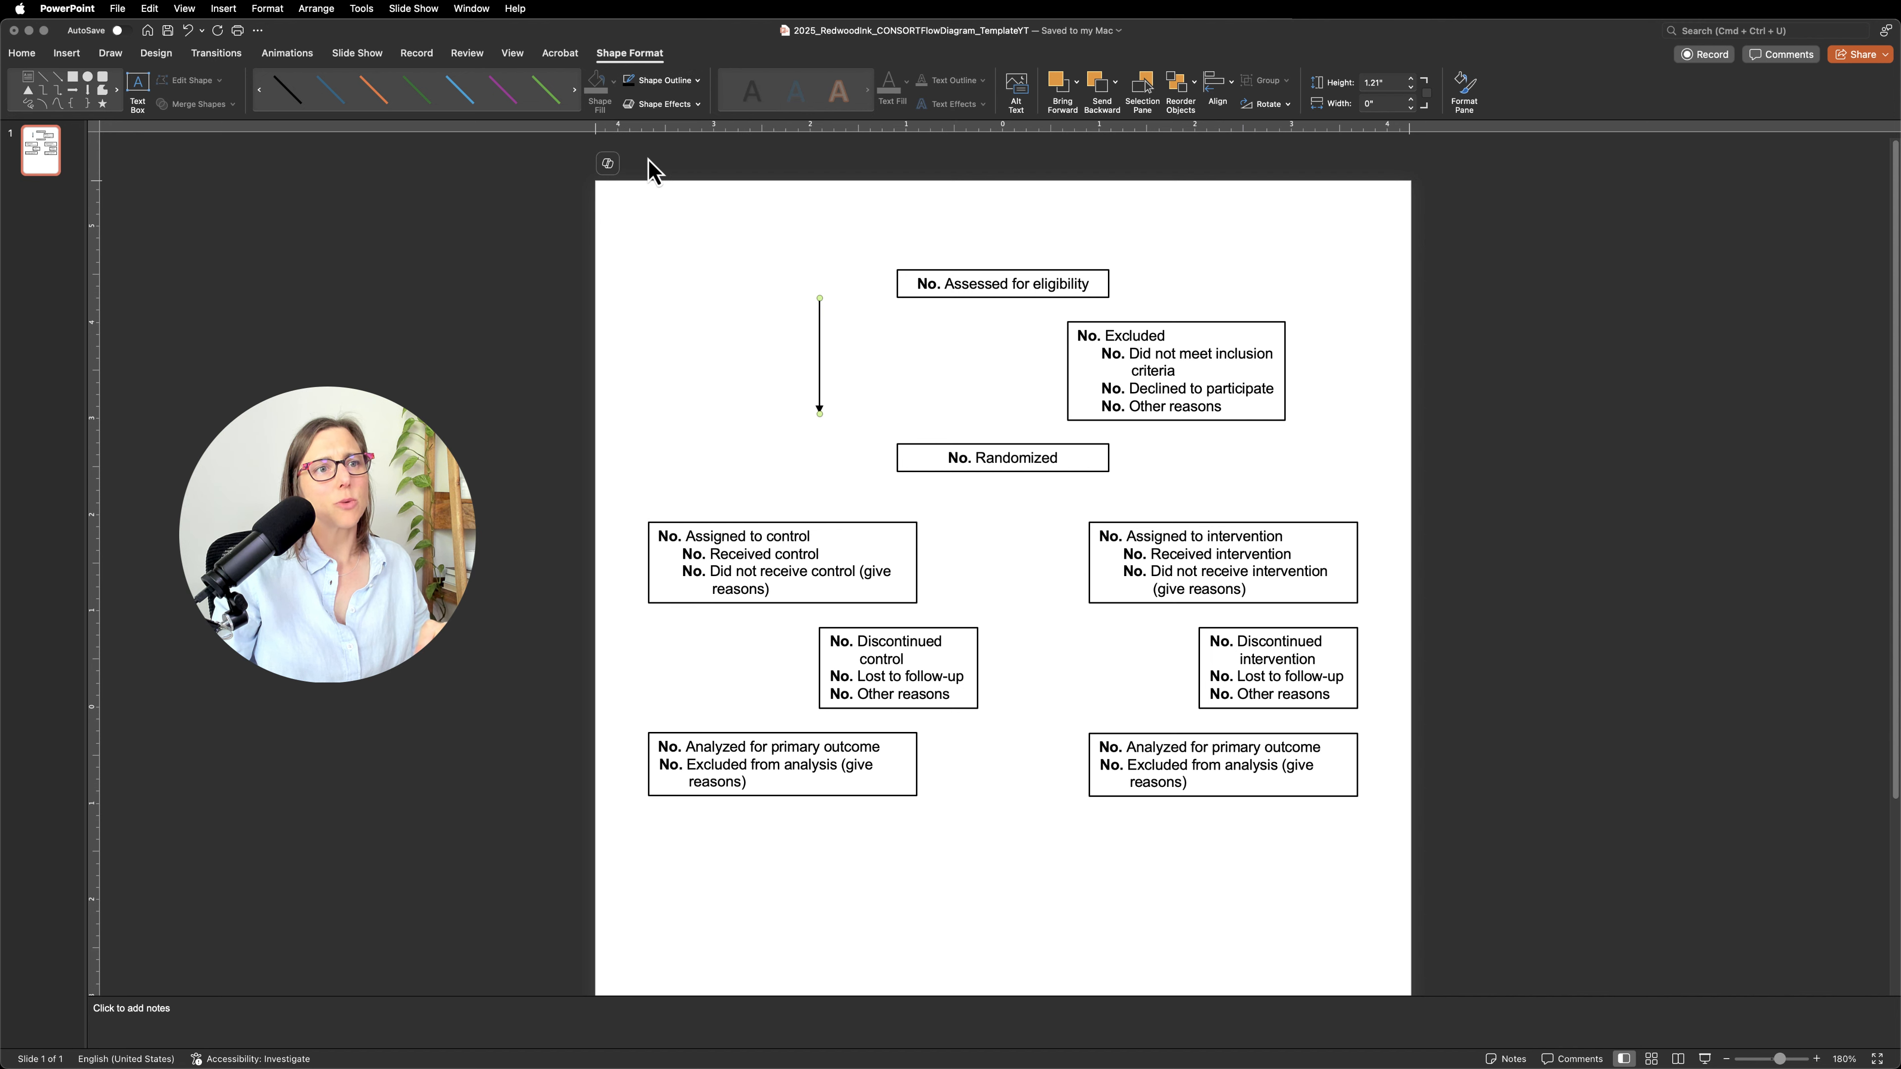